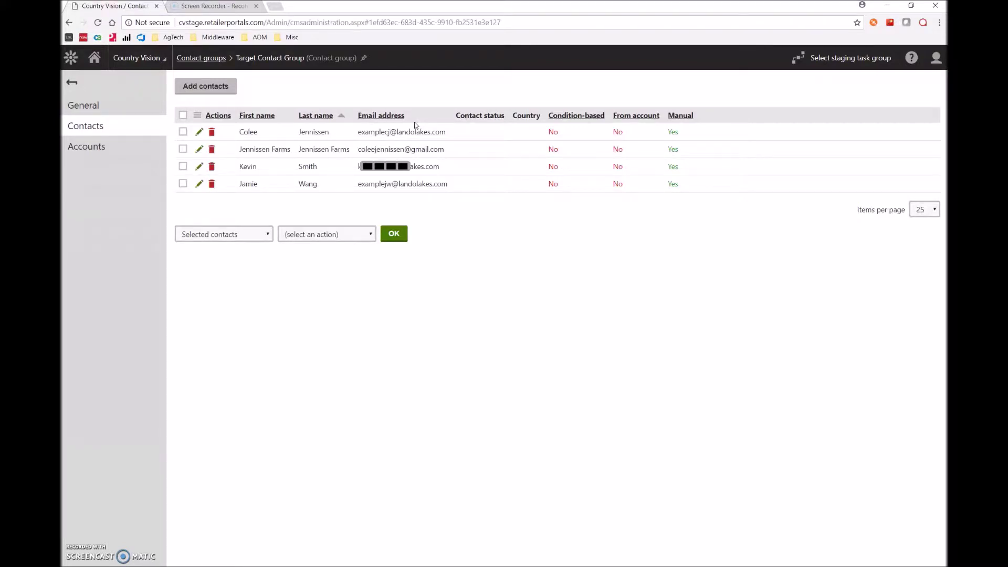
# Step: Start a blank Excel workbook with headers First Name, Last Name and E-mail in A1:C1
pyautogui.click(460, 565)
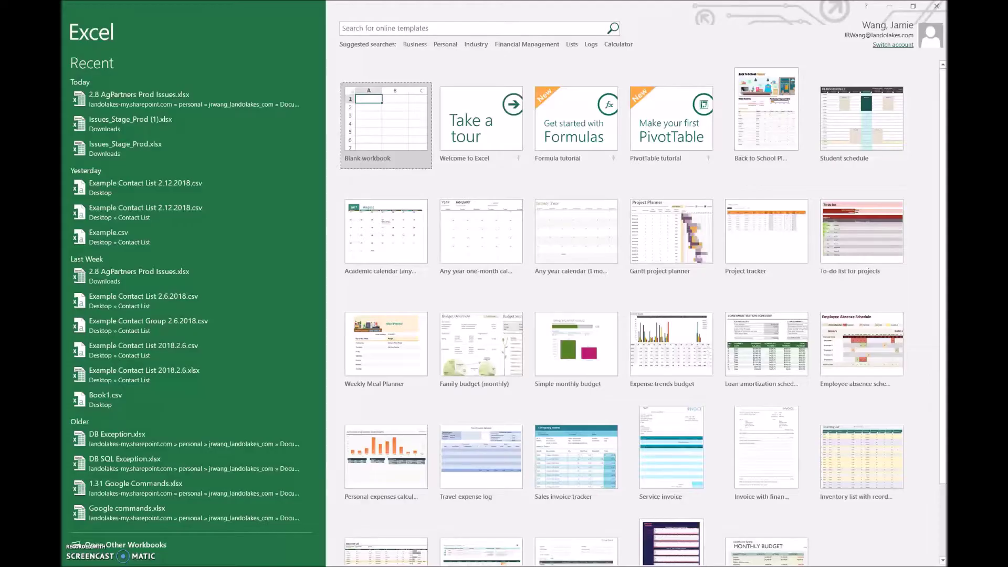
pyautogui.click(393, 130)
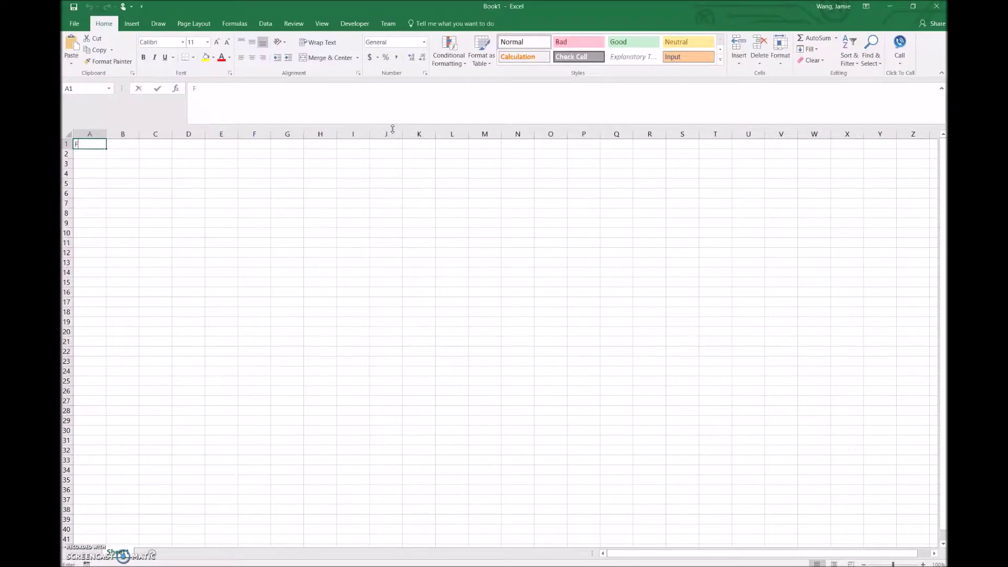
pyautogui.write('First Name')
pyautogui.press('Tab')
pyautogui.write('Last Name')
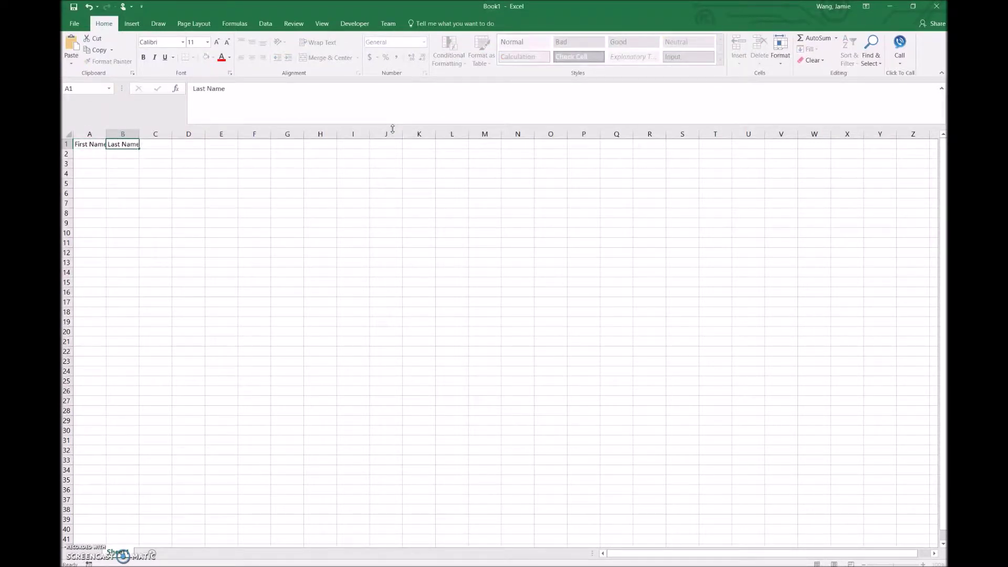
pyautogui.press('Tab')
pyautogui.write('E-mail')
pyautogui.press('Return')
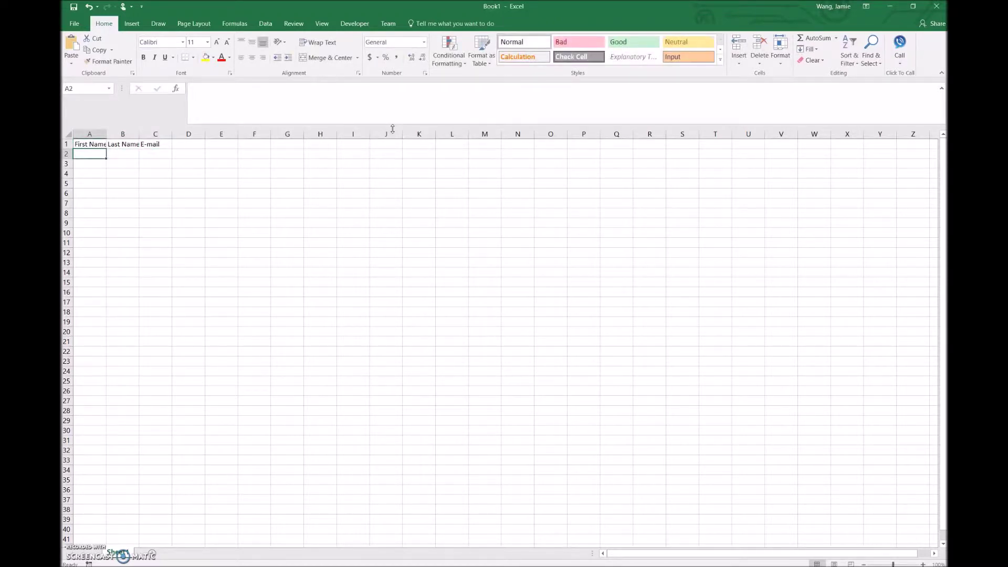
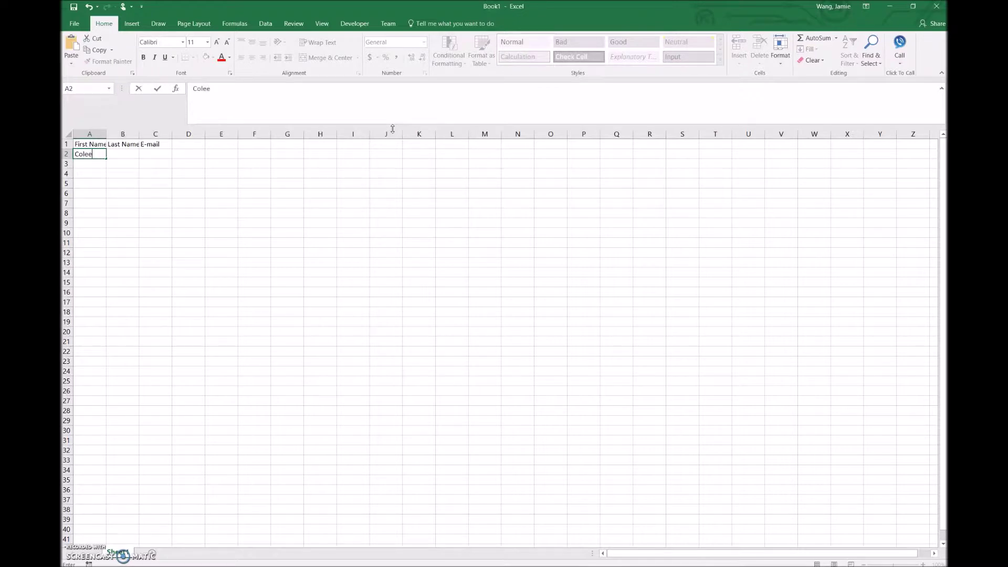
# Step: Enter the first contact's first name, last name and e-mail address in row 2
pyautogui.press('Tab')
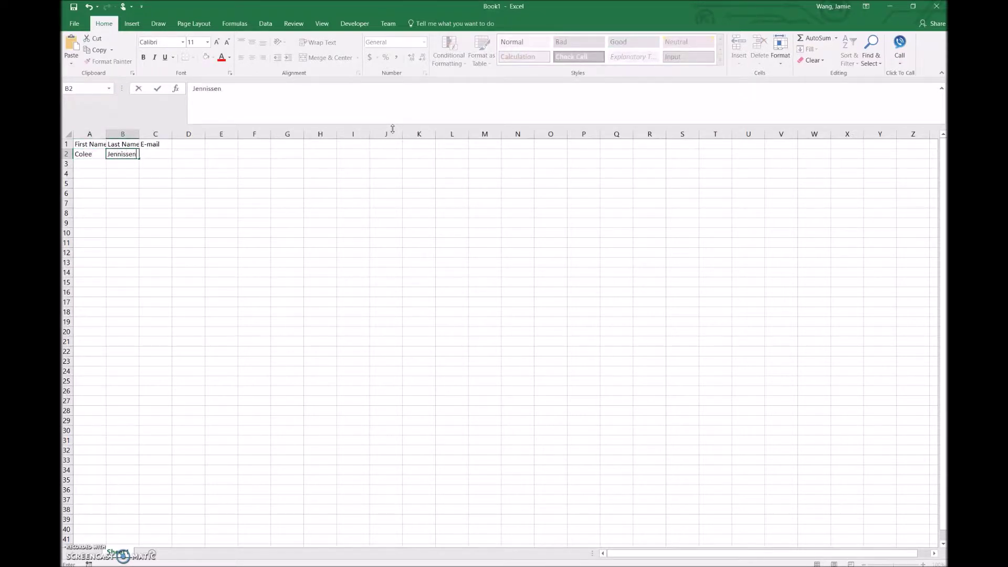
pyautogui.press('Tab')
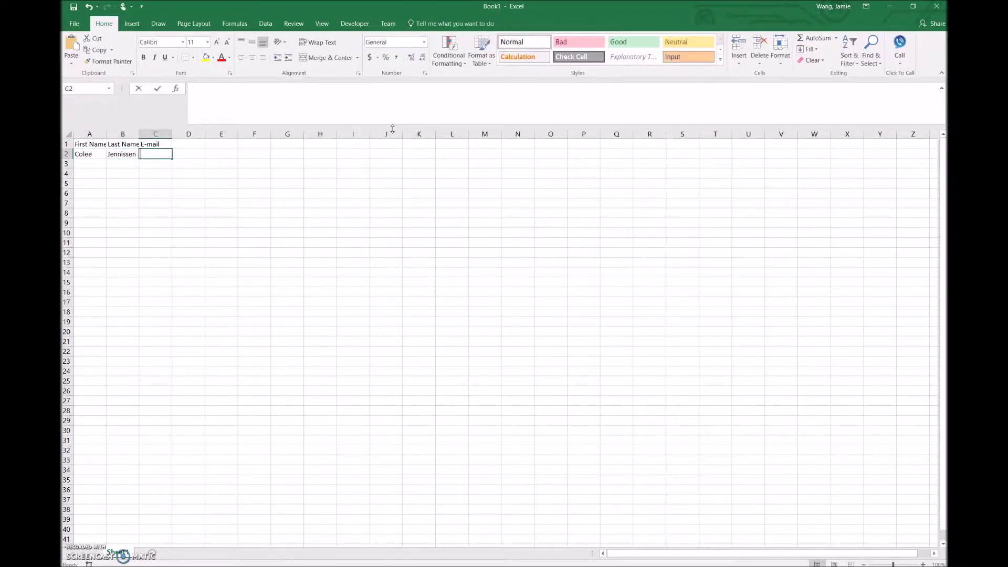
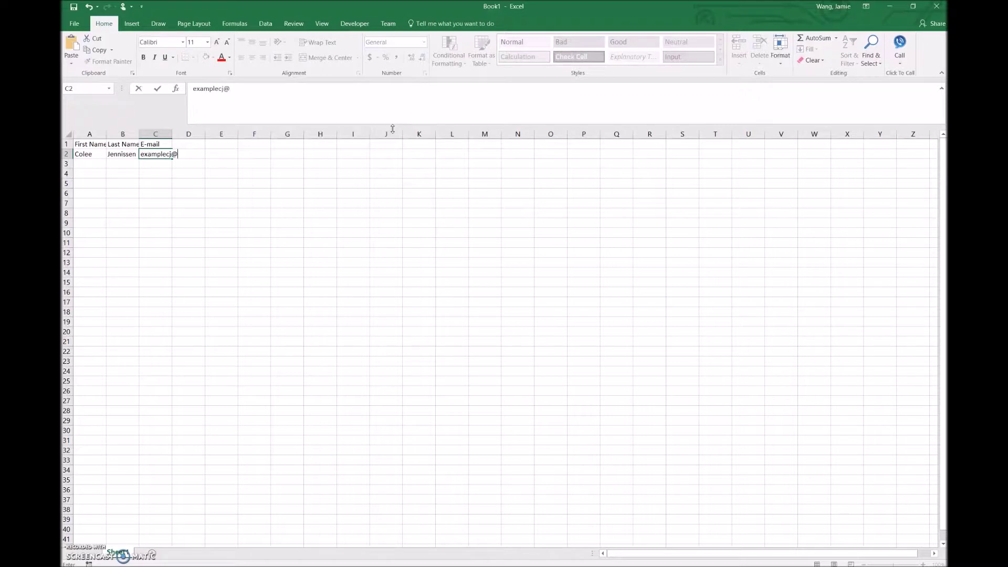
pyautogui.press('Return')
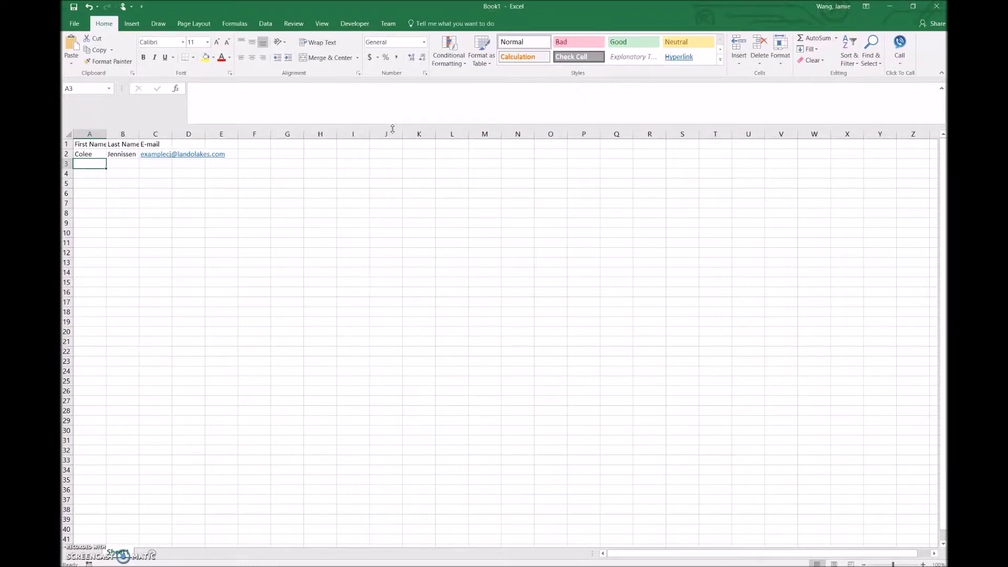
# Step: Enter the second contact's farm name in both name columns and its e-mail in row 3
pyautogui.write('Jennissen Farm')
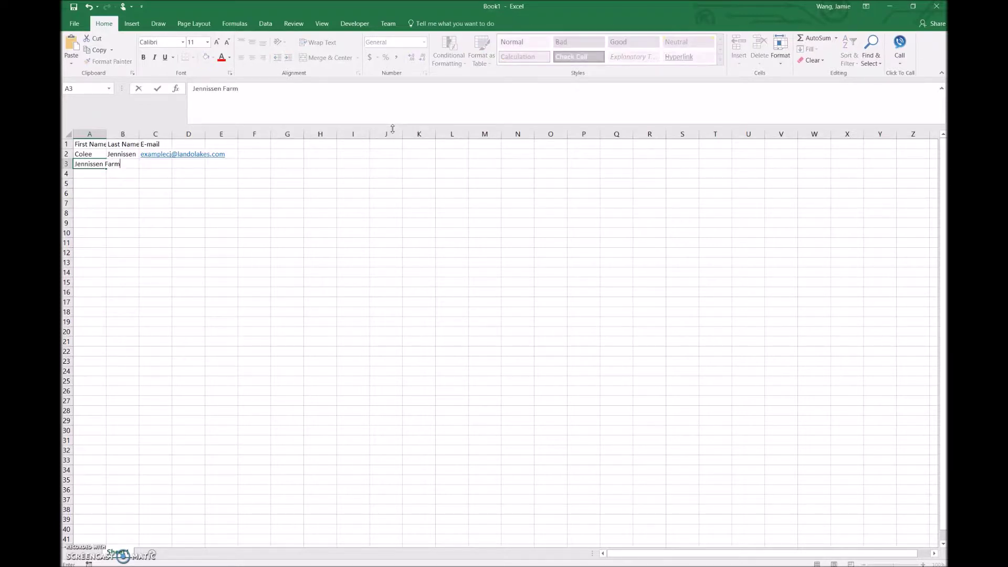
pyautogui.write('s')
pyautogui.press('Tab')
pyautogui.write('Jennis')
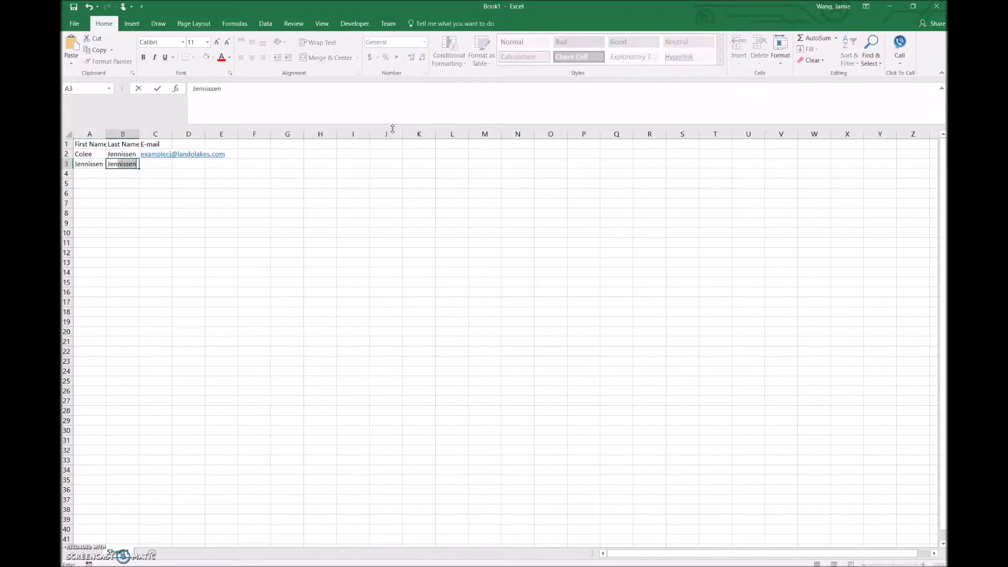
pyautogui.write('sen Farms')
pyautogui.press('Tab')
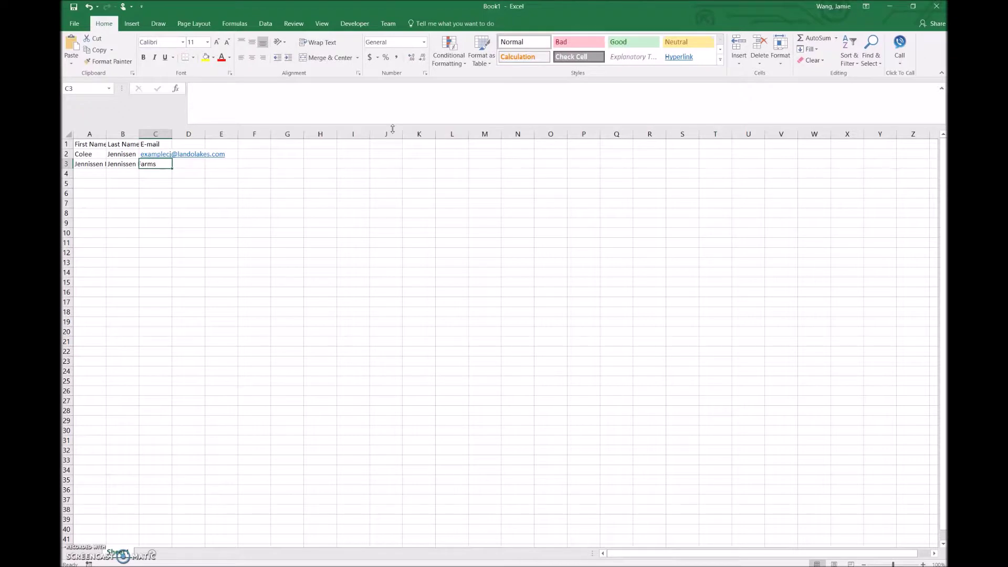
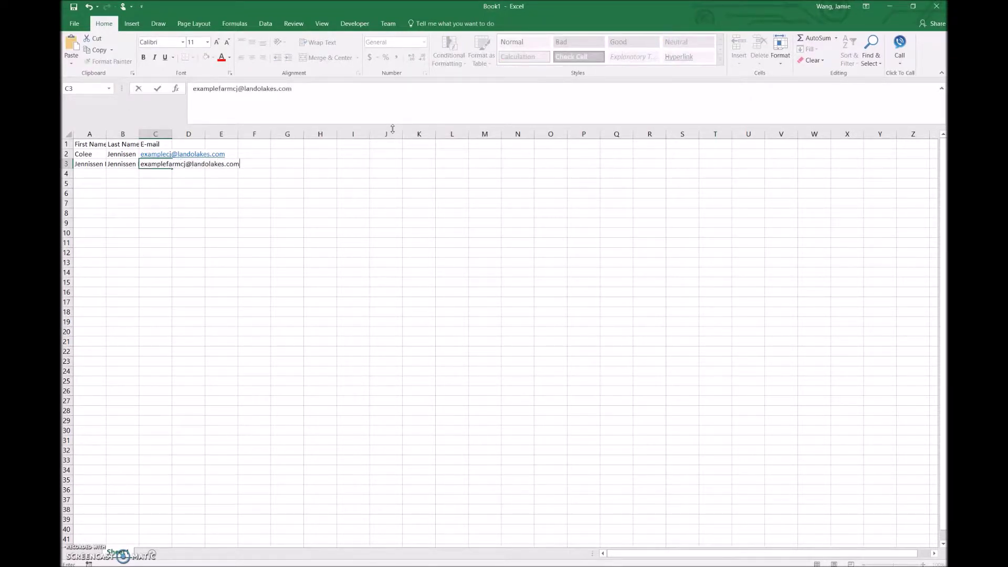
pyautogui.press('Return')
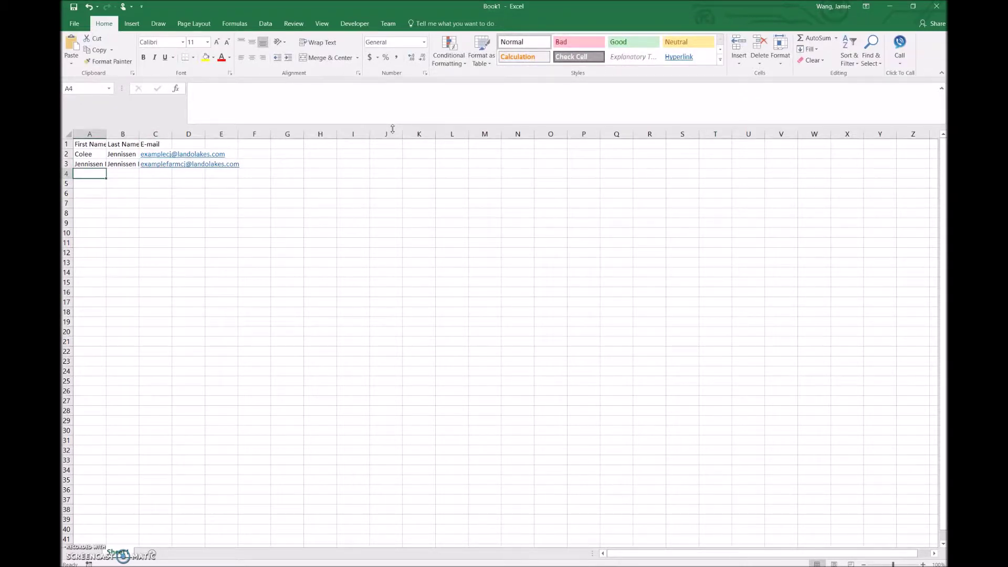
pyautogui.click(76, 24)
# Step: Start Save As and browse to the Desktop's Contact List folder
pyautogui.click(77, 24)
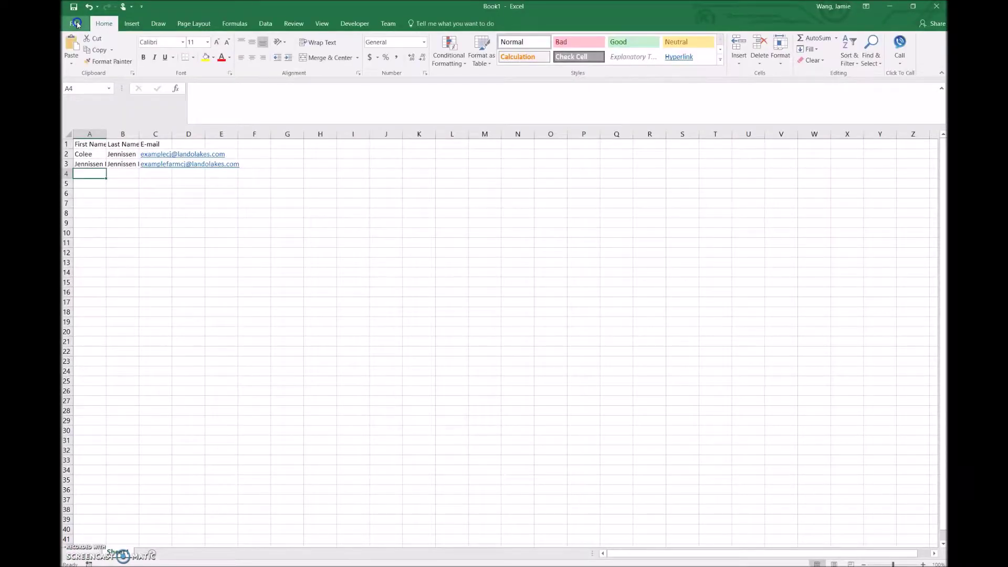
pyautogui.click(77, 24)
pyautogui.click(82, 114)
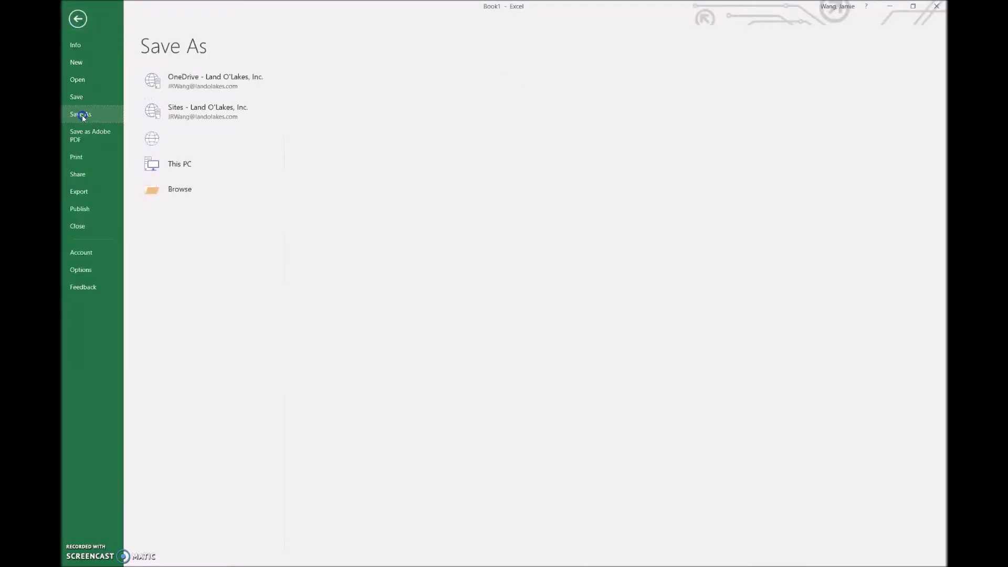
pyautogui.click(202, 246)
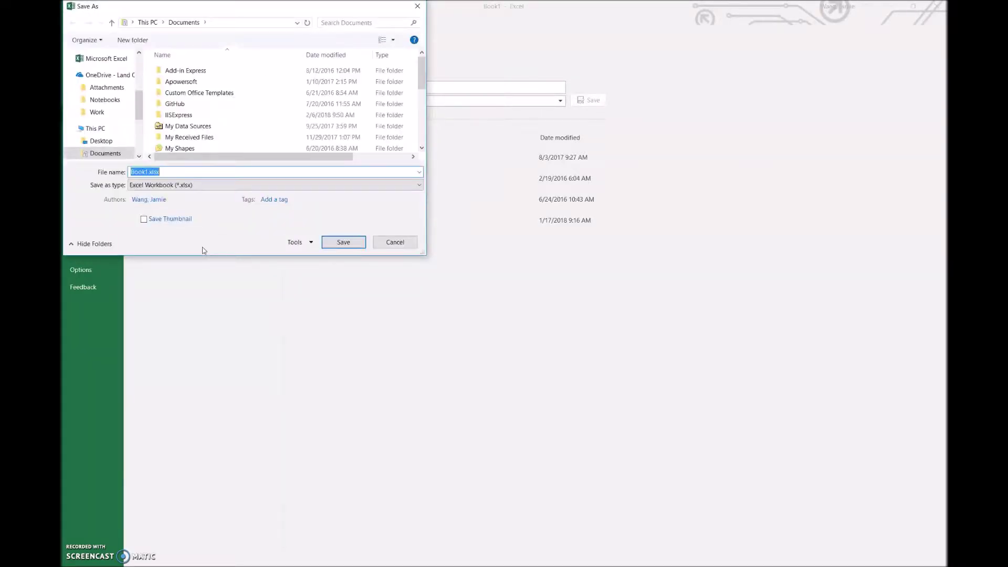
pyautogui.click(103, 144)
pyautogui.click(243, 99)
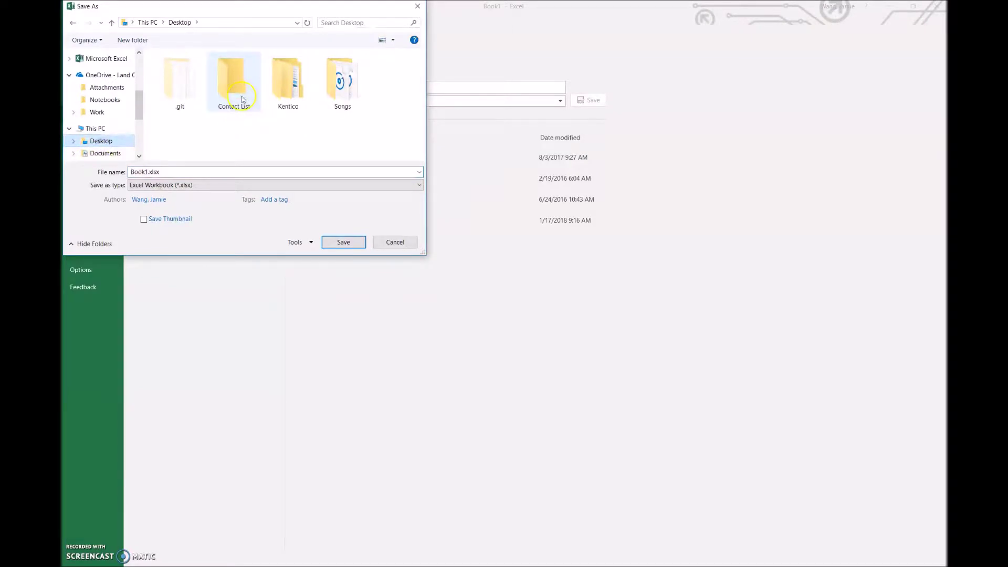
pyautogui.doubleClick(243, 99)
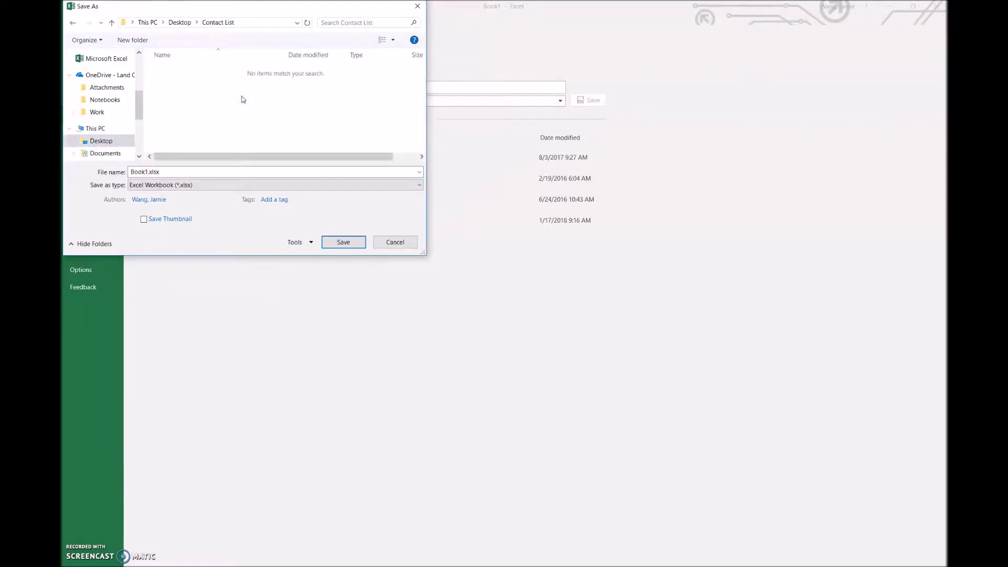
# Step: Save the file as 'Example Contact List 2.13.2018' in CSV (Comma delimited) format
pyautogui.click(185, 172)
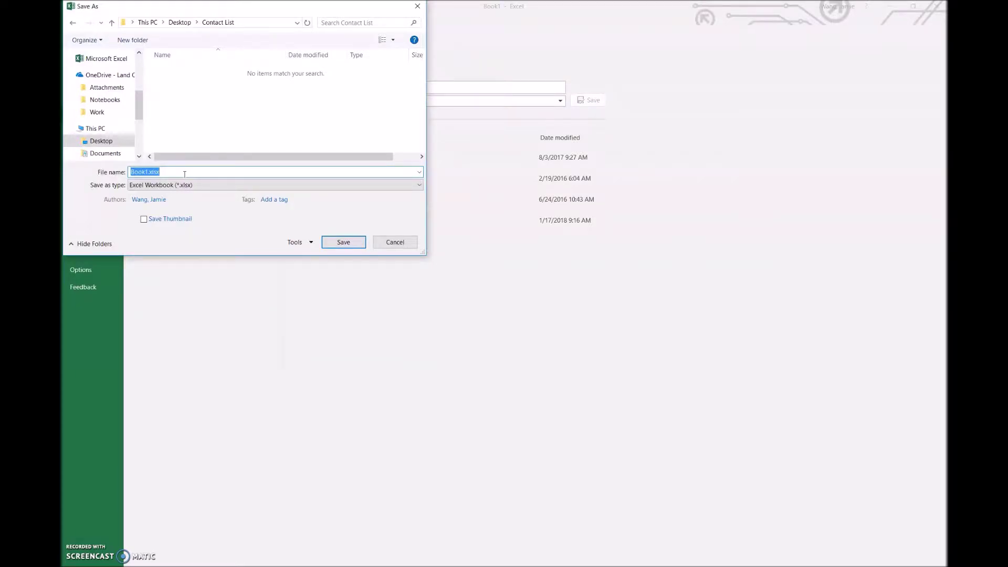
pyautogui.write('Example Contact List 2.13.2018')
pyautogui.click(220, 184)
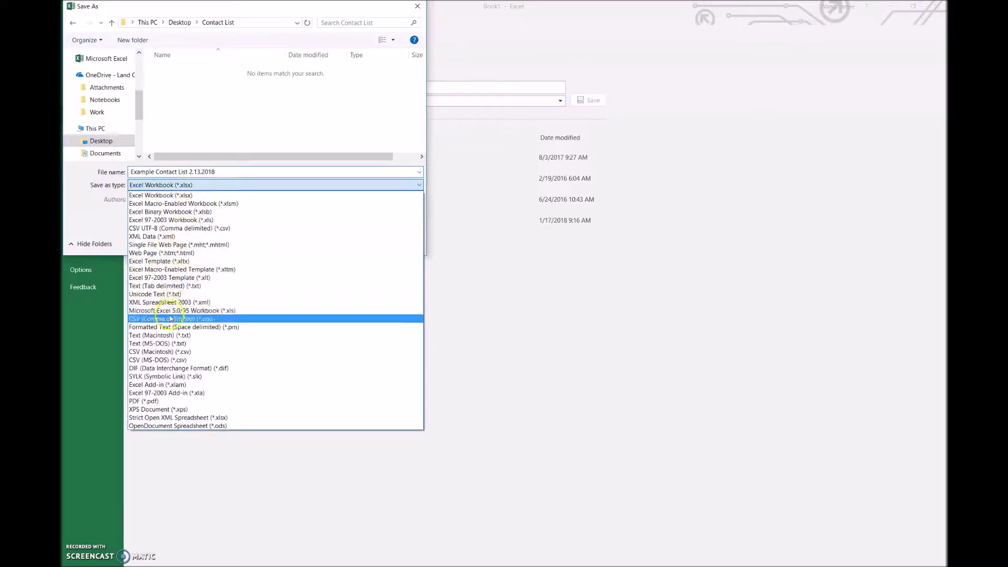
pyautogui.click(171, 318)
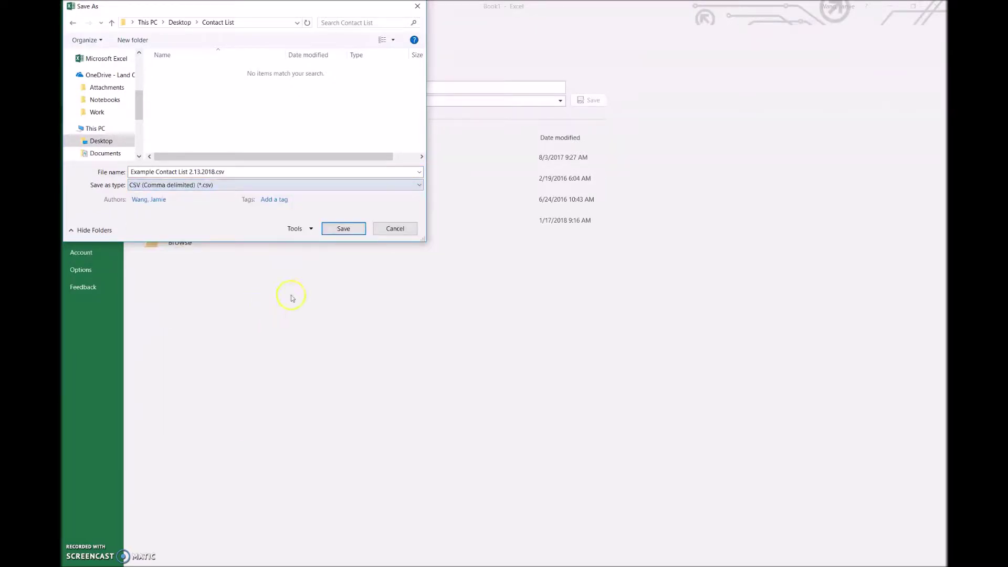
pyautogui.click(333, 233)
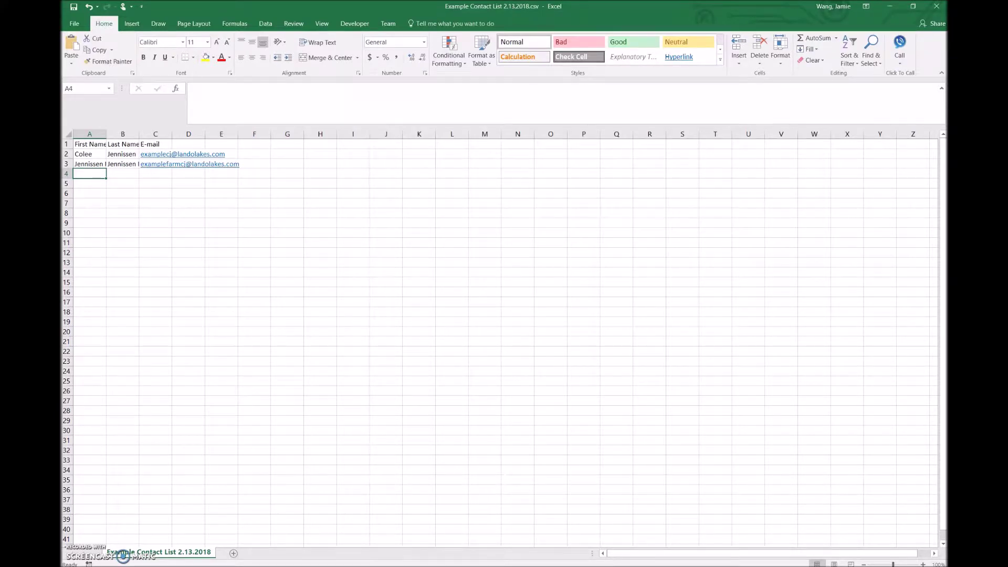
pyautogui.hotkey('alt', 'Tab')
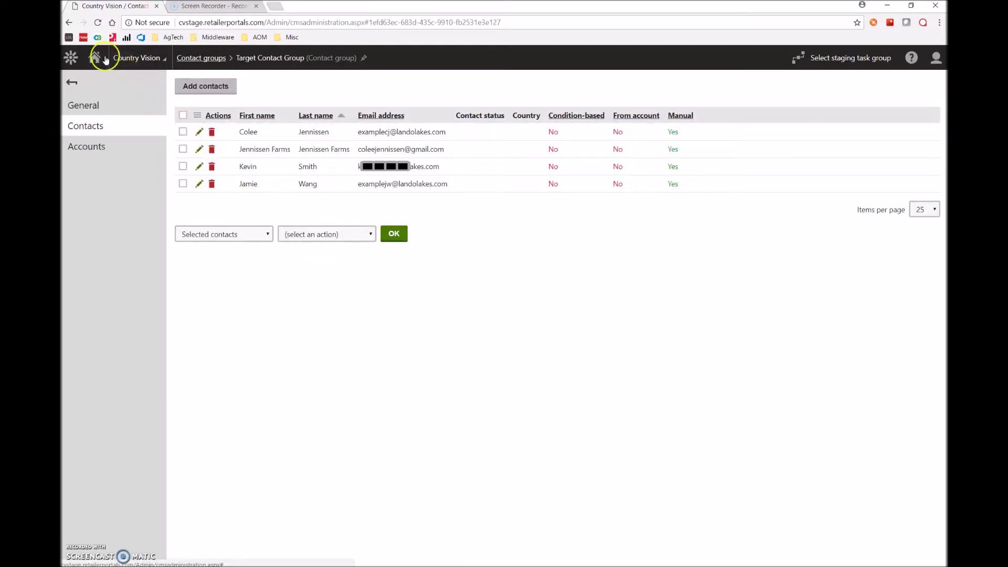
# Step: Find and launch the Contact management application from the Kentico applications list
pyautogui.click(104, 59)
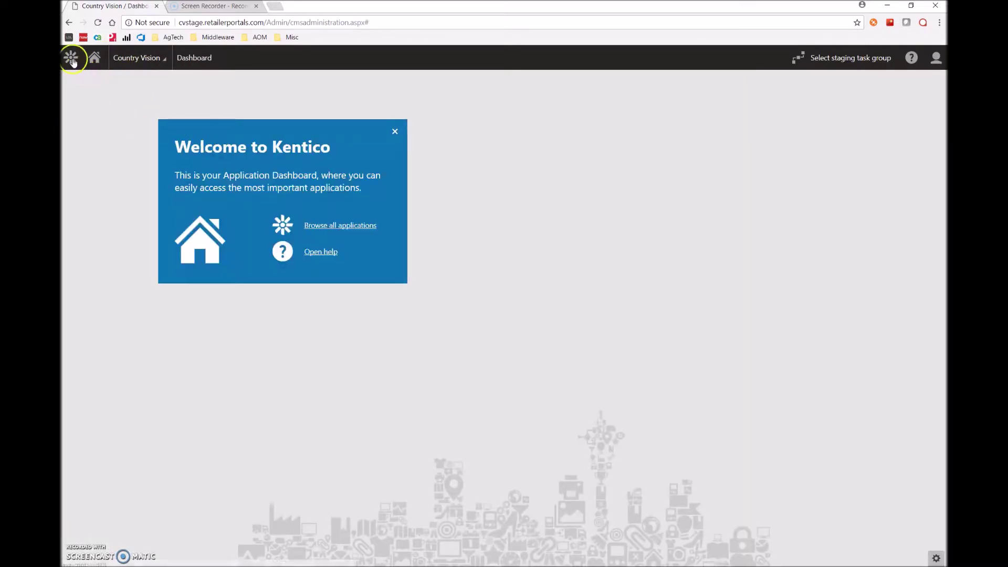
pyautogui.click(72, 61)
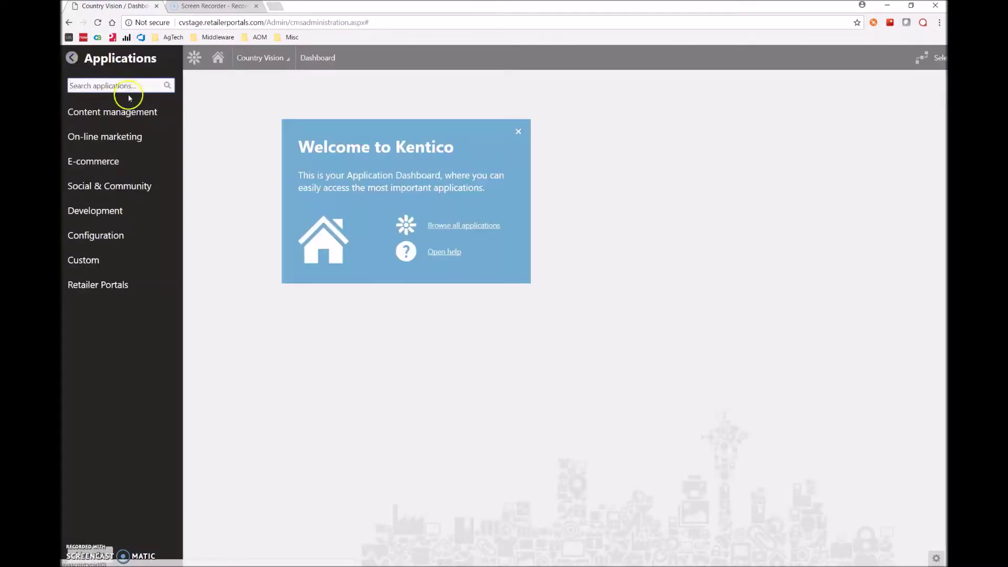
pyautogui.click(132, 85)
pyautogui.write('c')
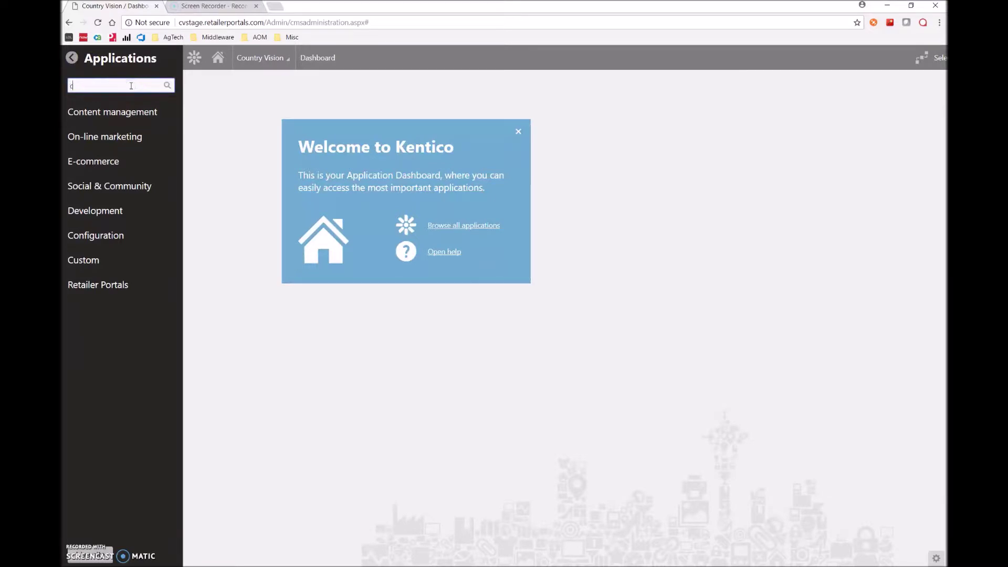
pyautogui.write('ontact management')
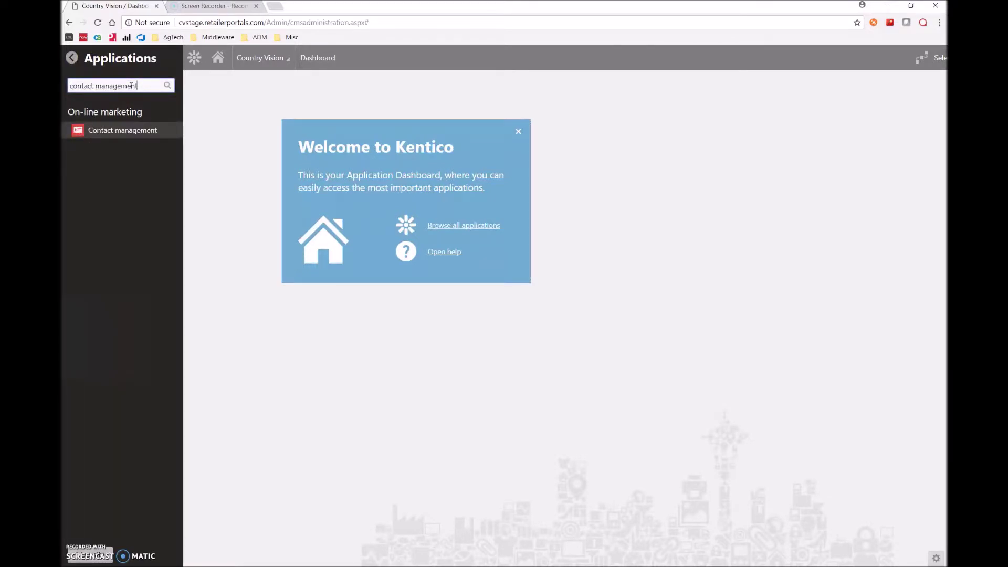
pyautogui.click(98, 133)
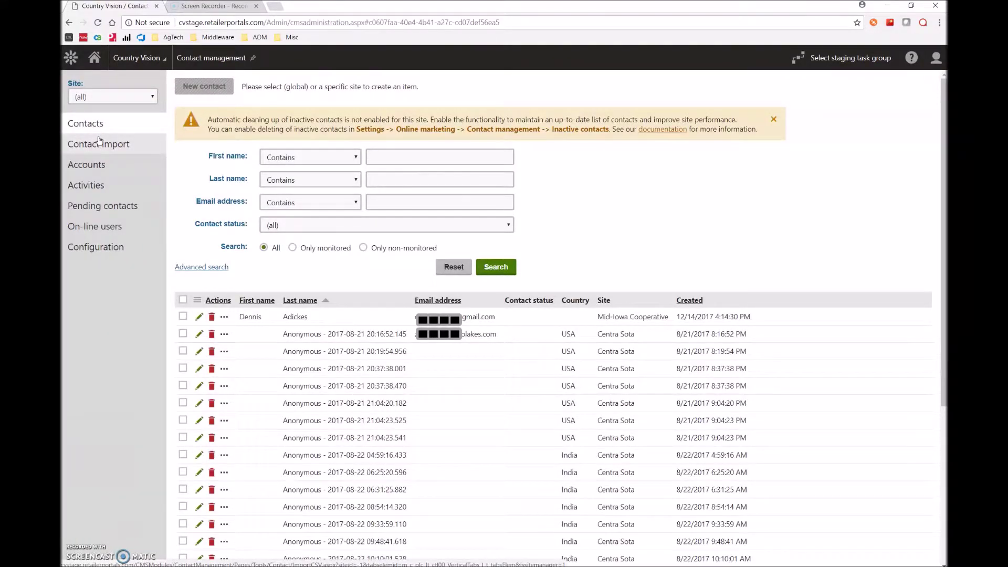
# Step: Filter contacts to the Country Vision site and go to the contact import page
pyautogui.click(151, 98)
pyautogui.click(151, 98)
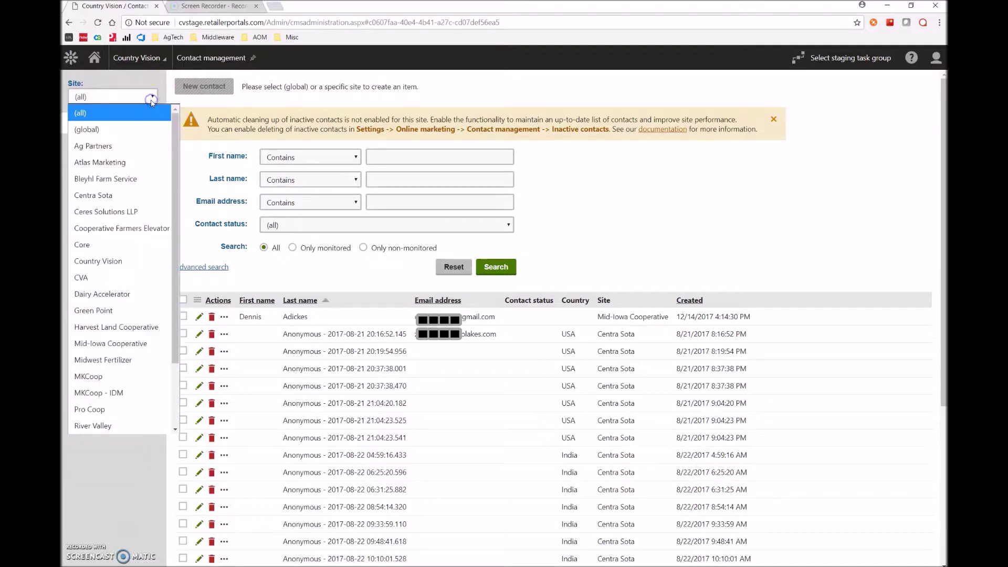
pyautogui.click(131, 261)
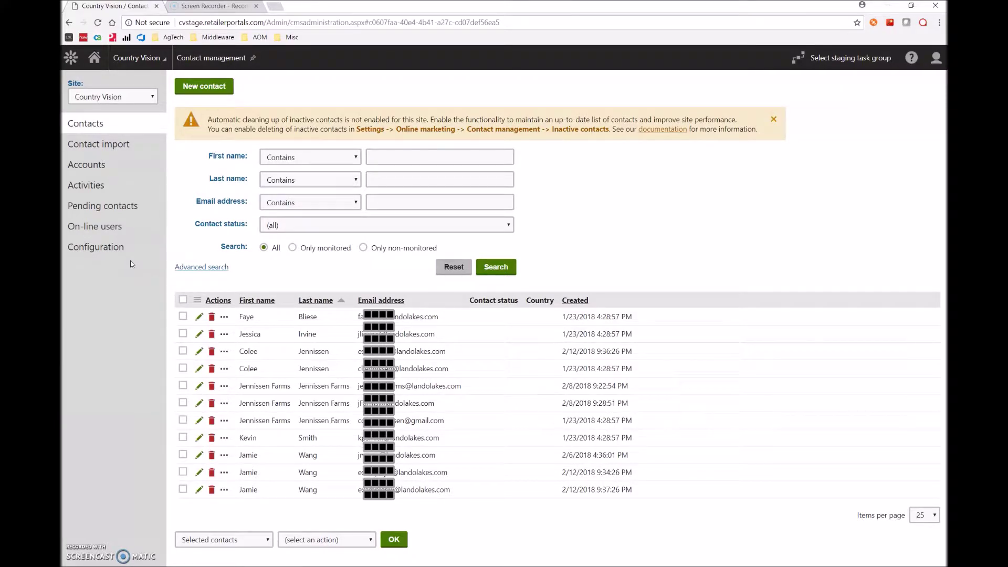
pyautogui.click(95, 139)
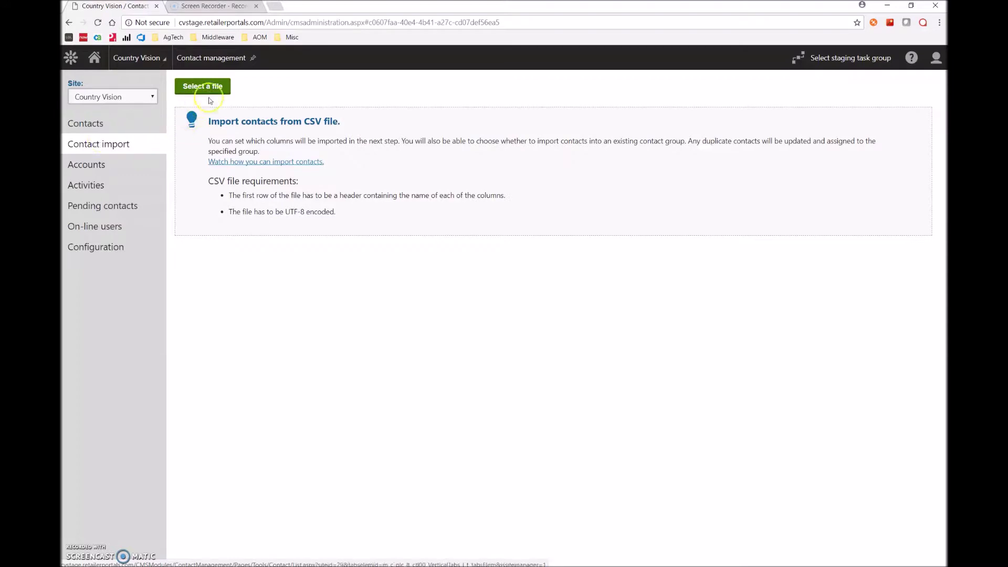
# Step: Load Example Contact List 2.13.2018.csv from the Contact List folder into the import
pyautogui.click(213, 96)
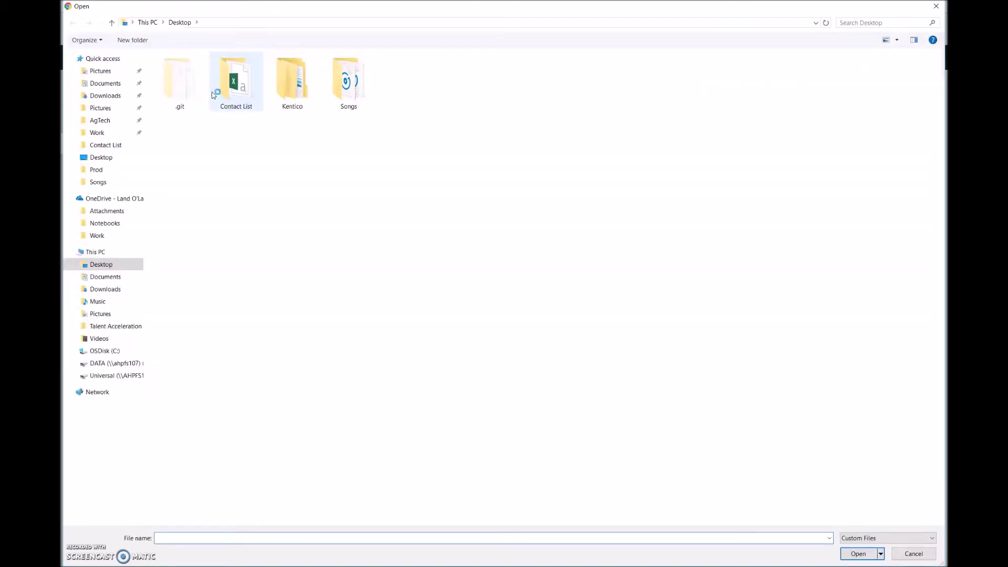
pyautogui.doubleClick(255, 96)
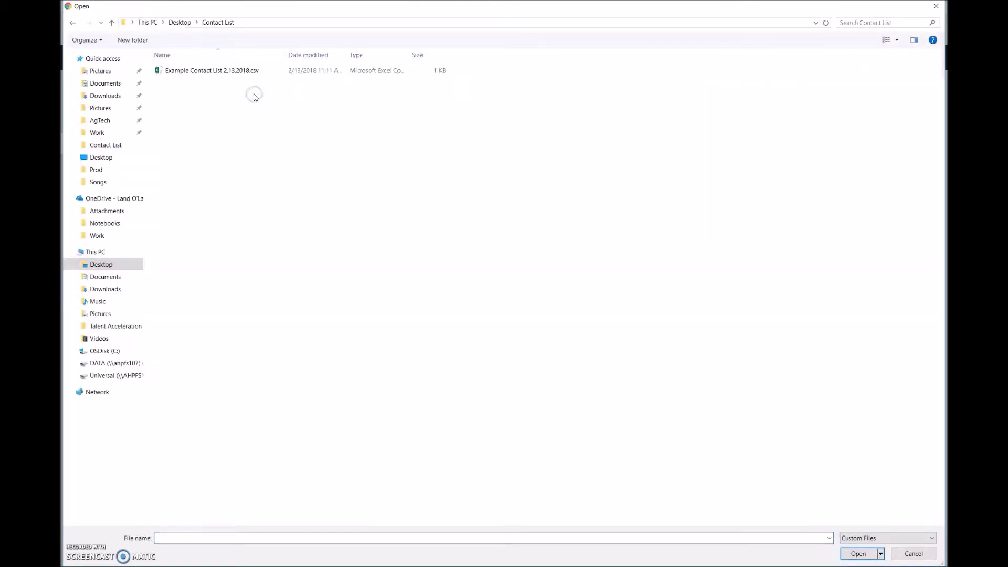
pyautogui.click(195, 73)
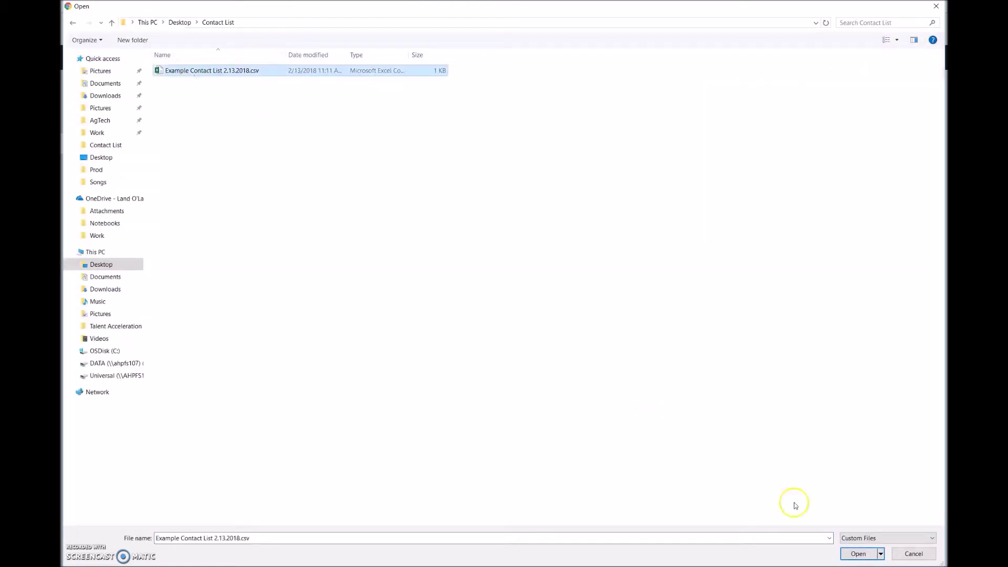
pyautogui.click(861, 556)
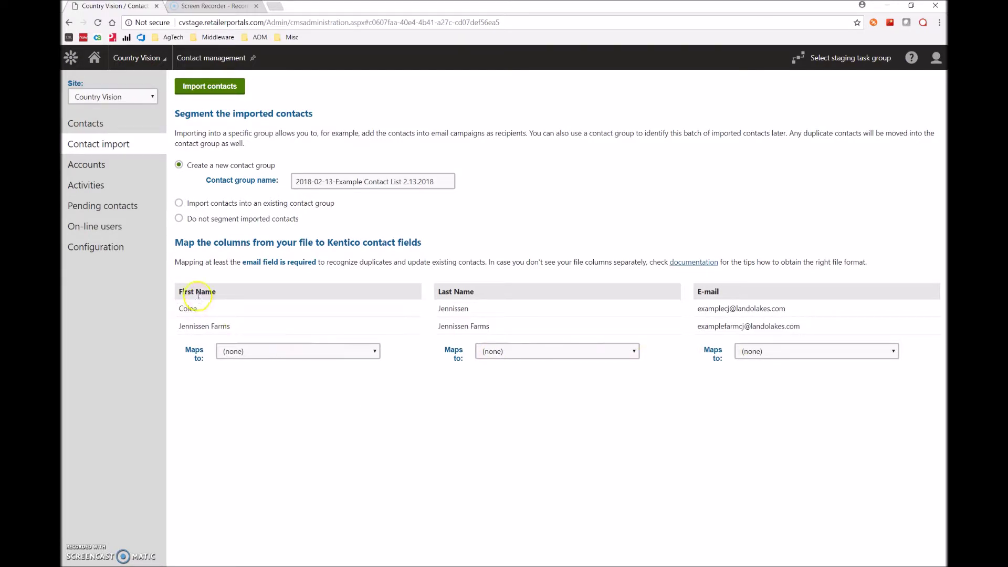
# Step: Map the CSV columns to First name, Last name and Email address fields
pyautogui.click(259, 352)
pyautogui.click(248, 128)
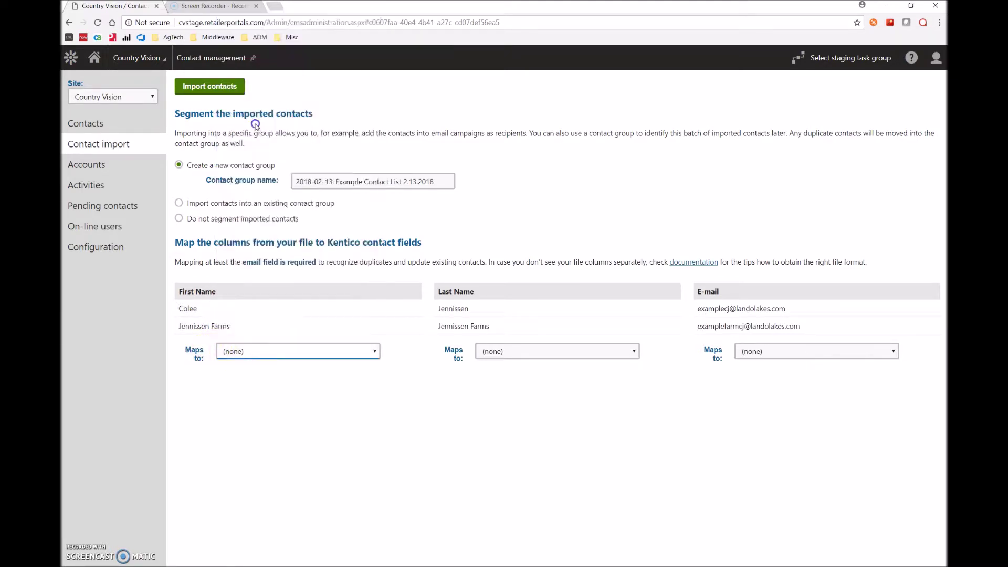
pyautogui.click(492, 274)
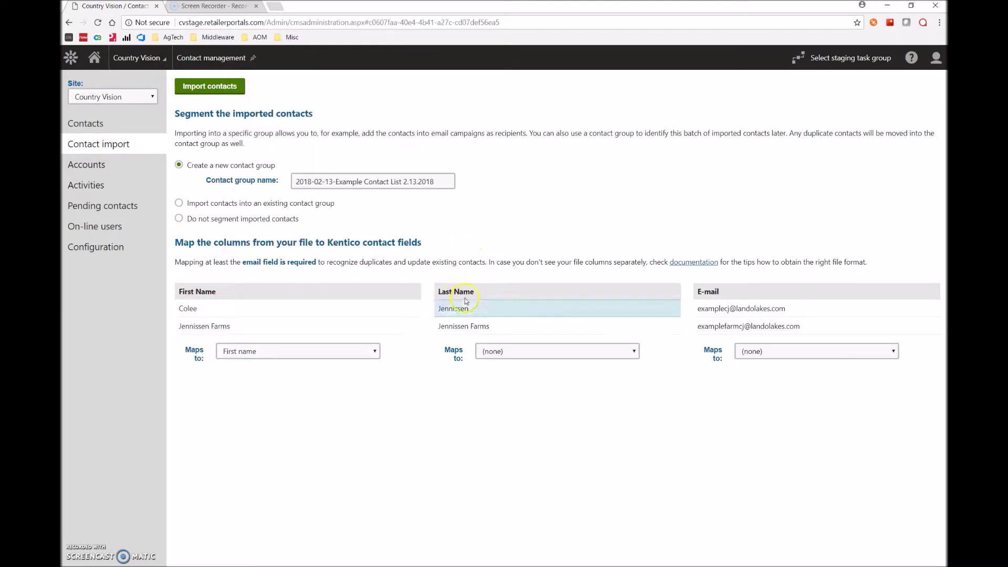
pyautogui.click(501, 350)
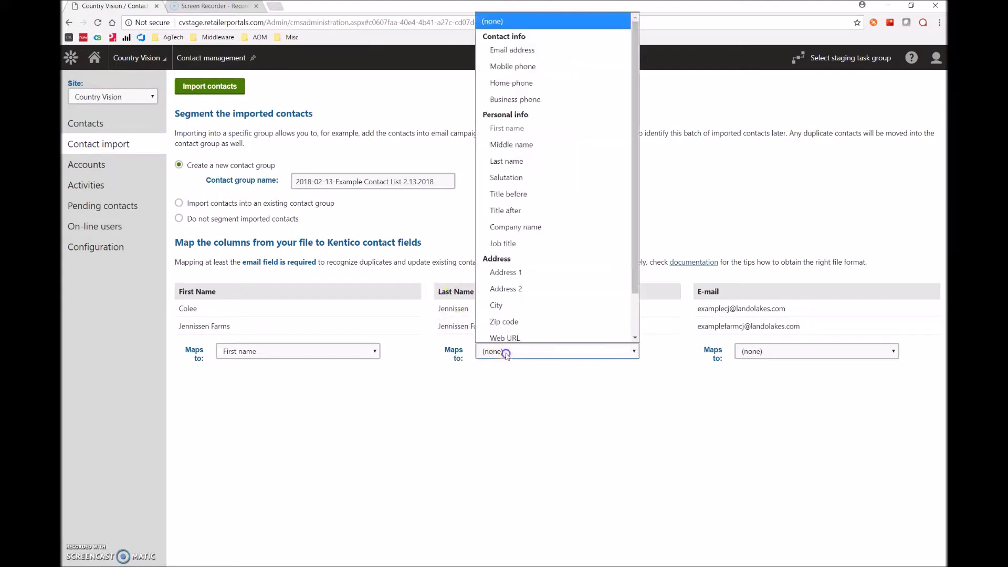
pyautogui.click(541, 156)
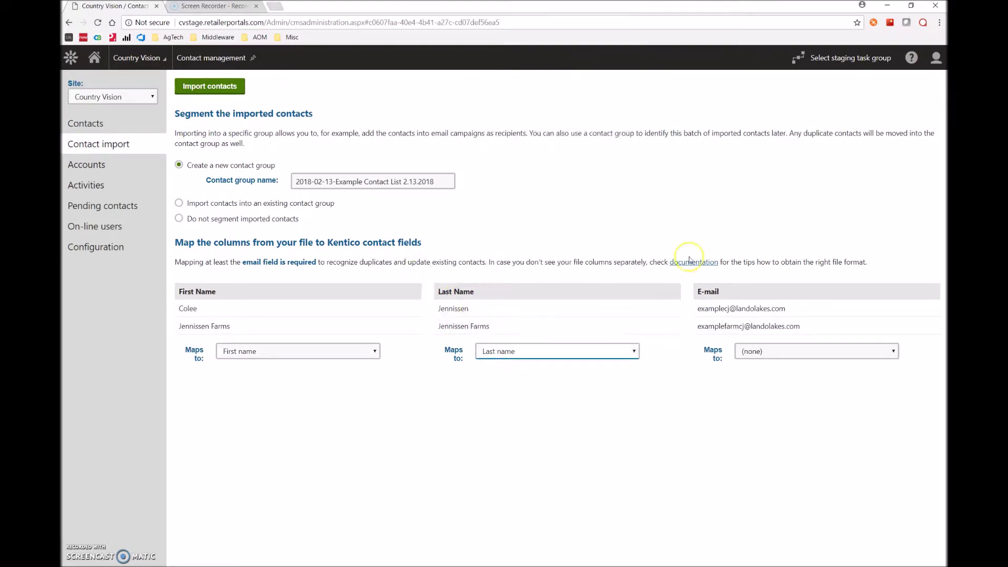
pyautogui.click(804, 353)
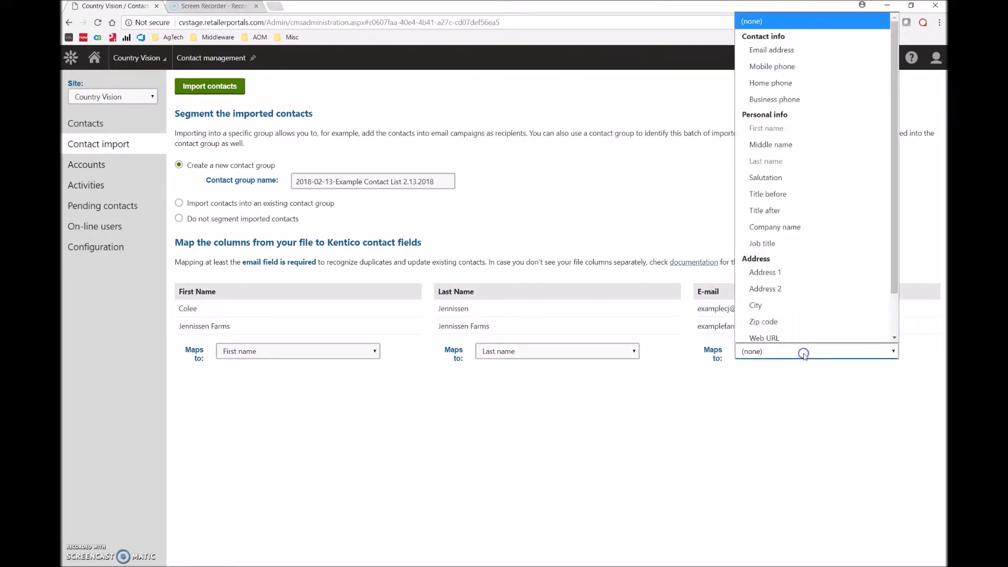
pyautogui.click(779, 49)
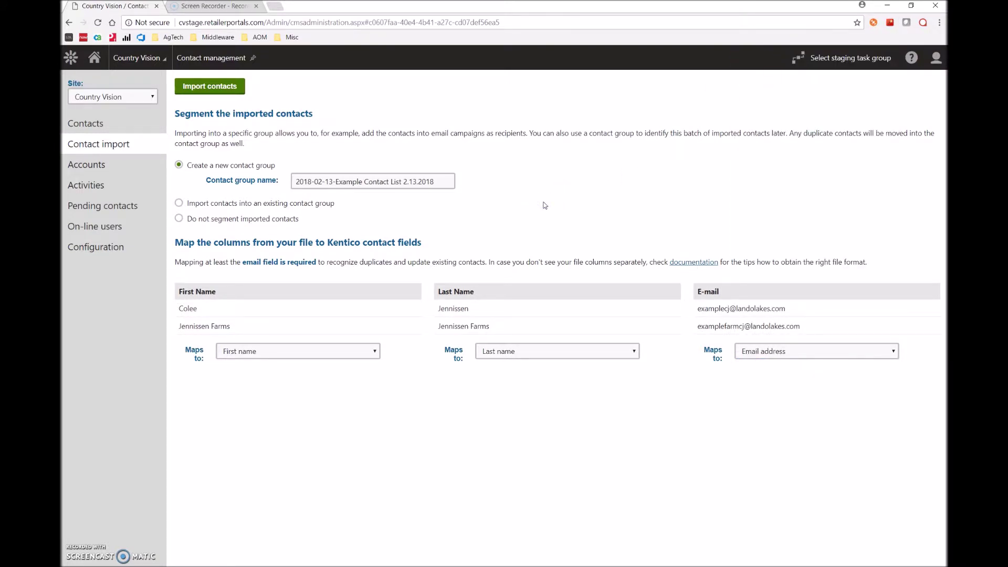
# Step: Name the new contact group 'Example Contact' and run the import
pyautogui.moveTo(450, 181); pyautogui.dragTo(263, 183)
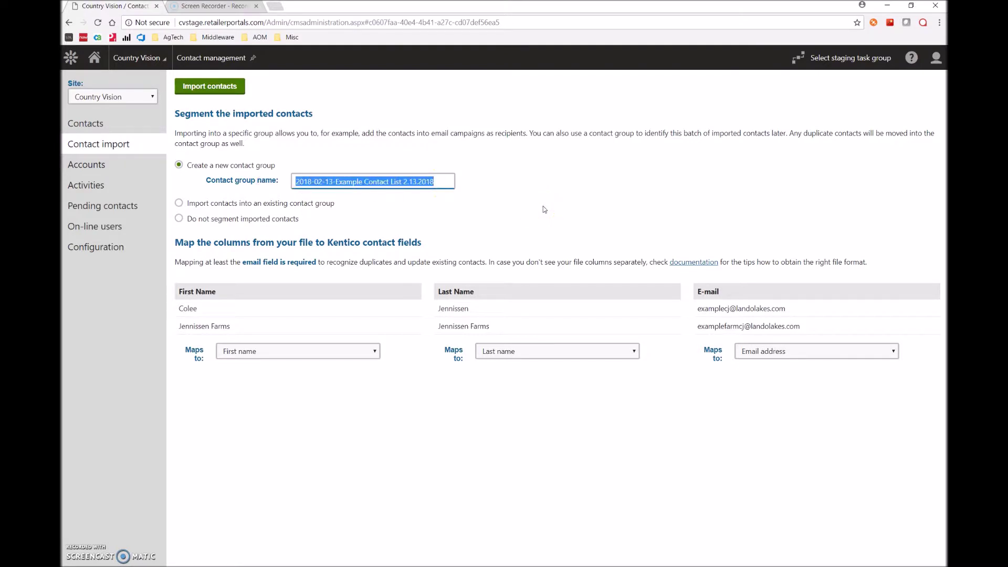
pyautogui.write('Example C')
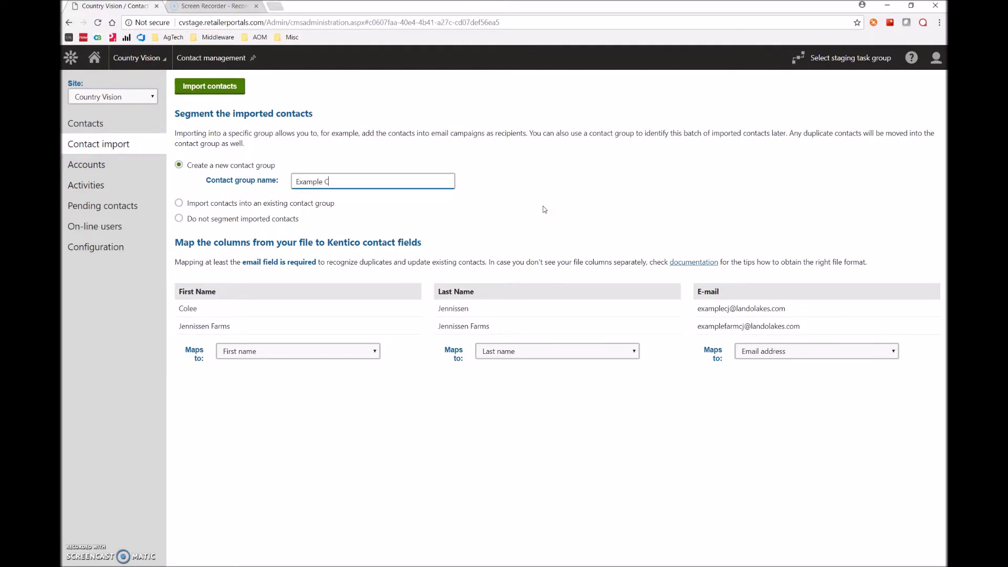
pyautogui.write('ontact')
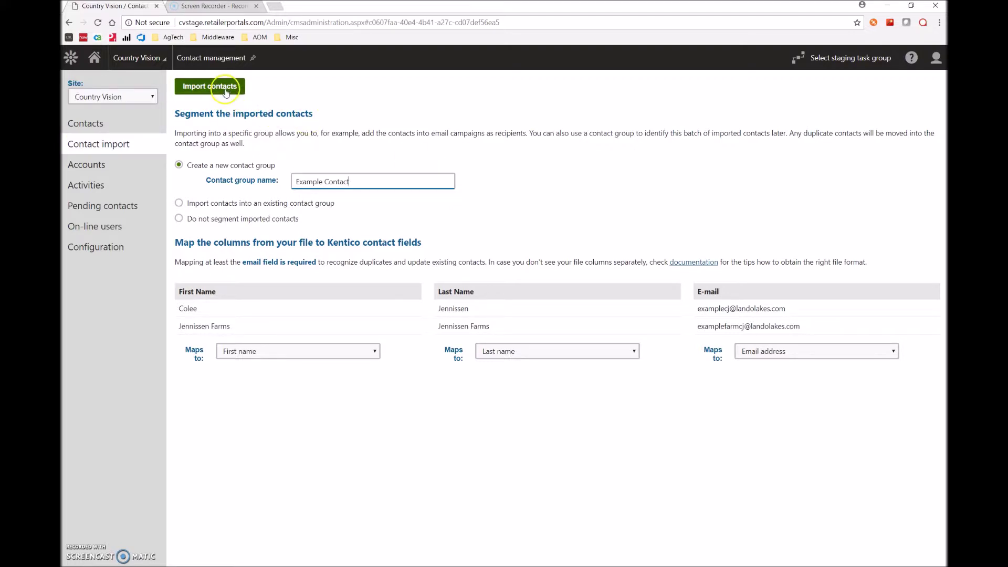
pyautogui.click(227, 92)
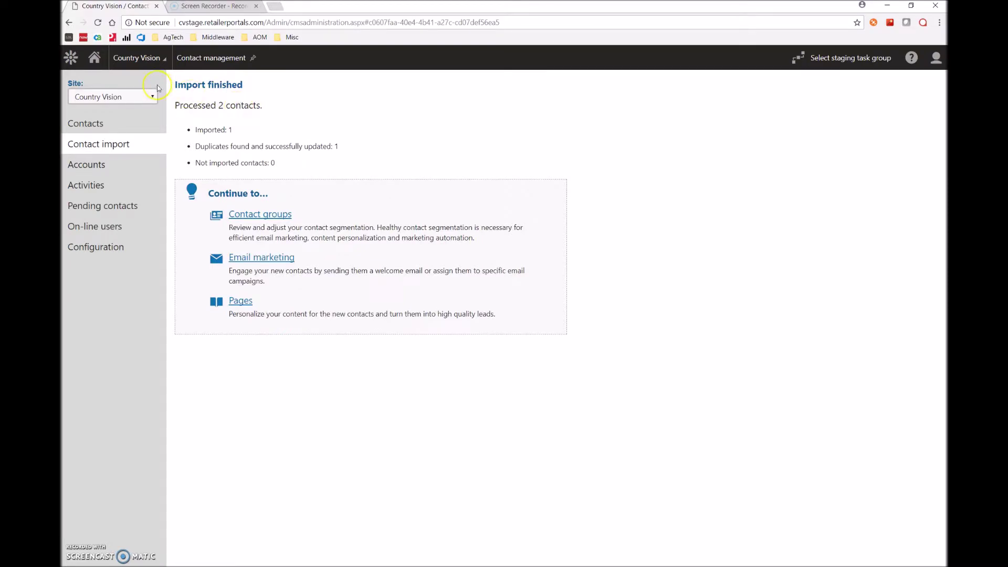
# Step: Open the Example Contact group in Contact groups and view its contacts
pyautogui.click(71, 57)
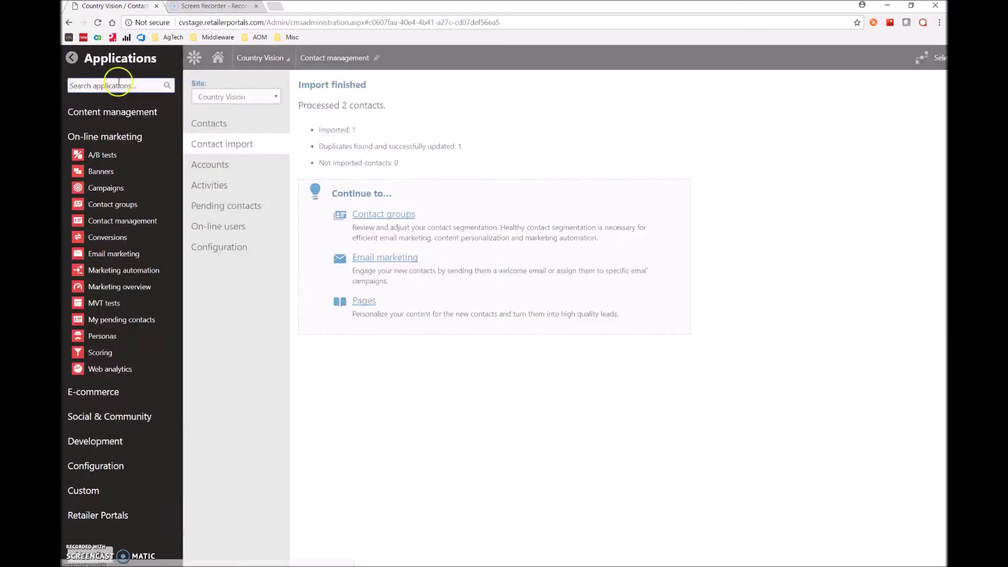
pyautogui.write('con')
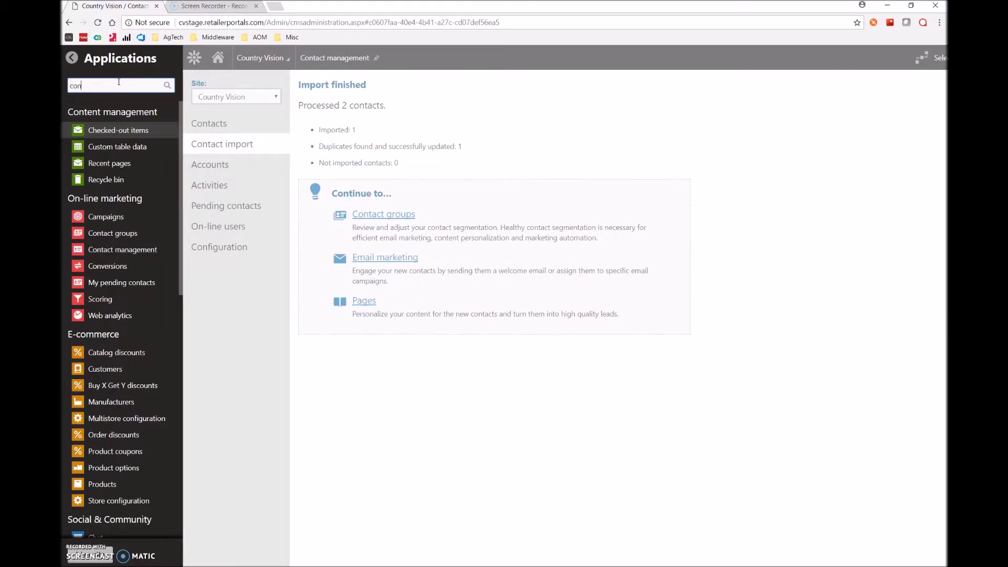
pyautogui.write('tact group')
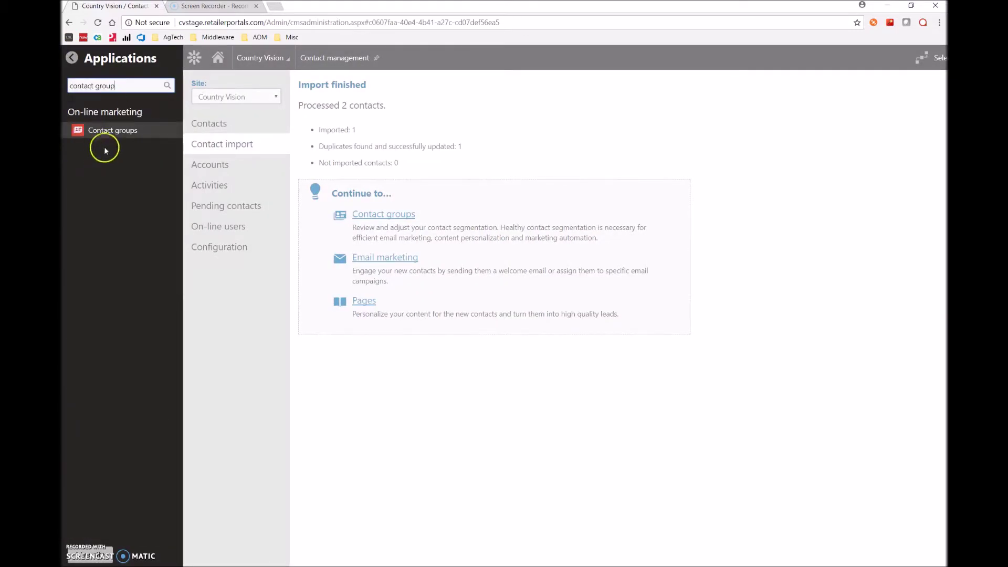
pyautogui.click(114, 134)
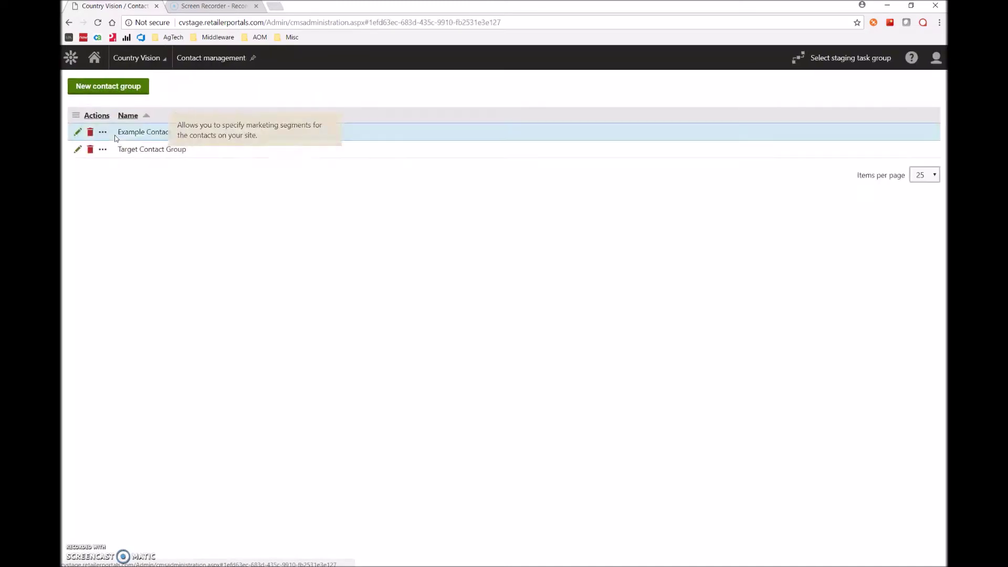
pyautogui.click(78, 134)
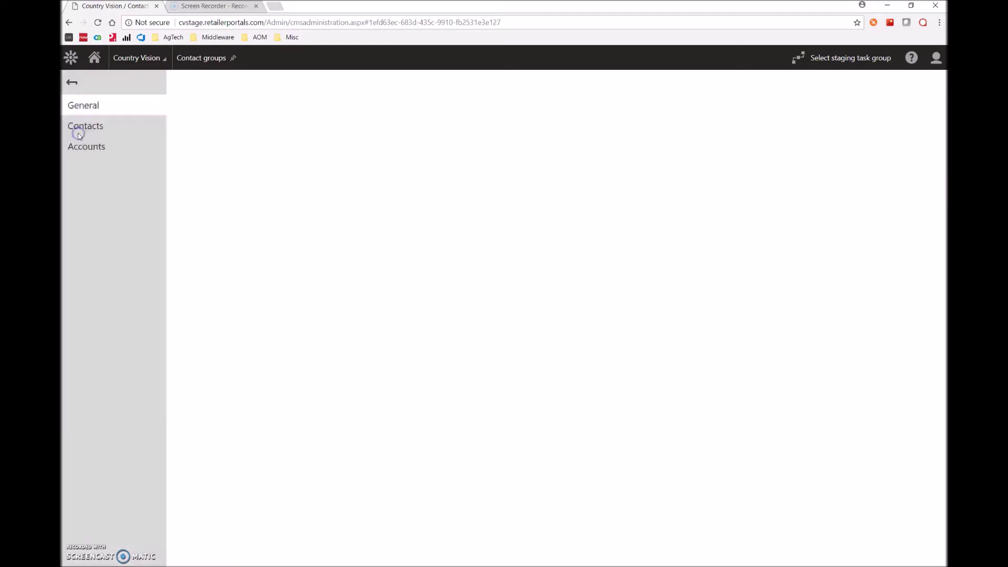
pyautogui.click(129, 133)
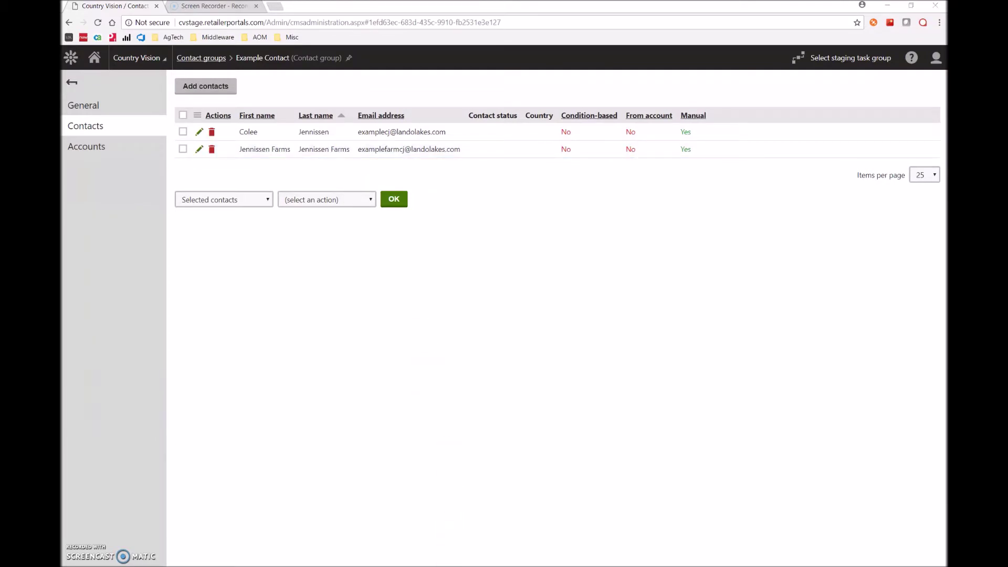
# Step: Return to the contact spreadsheet in Excel
pyautogui.hotkey('alt', 'Tab')
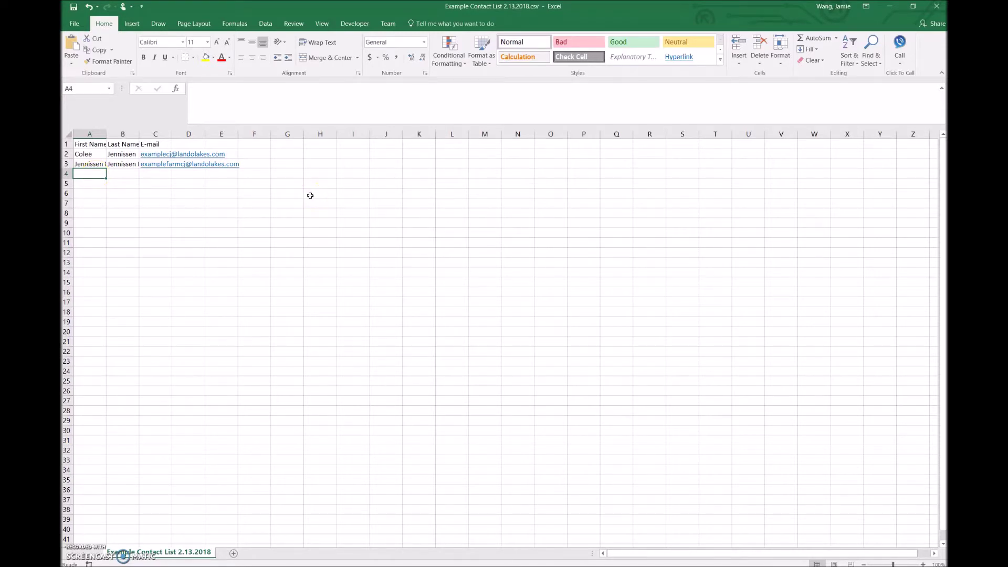
# Step: Add a third contact's first name, last name and e-mail address in row 4
pyautogui.press('Tab')
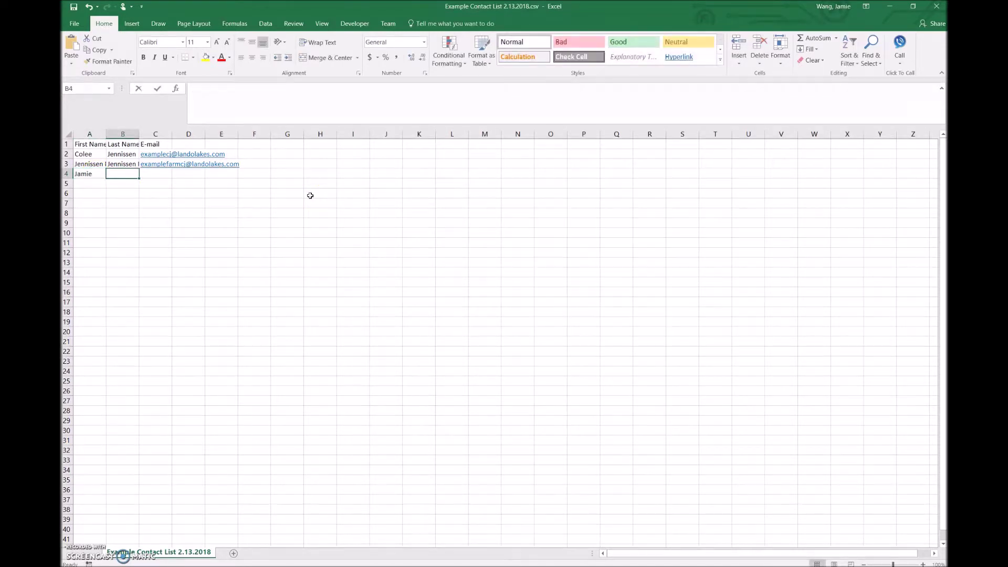
pyautogui.press('Tab')
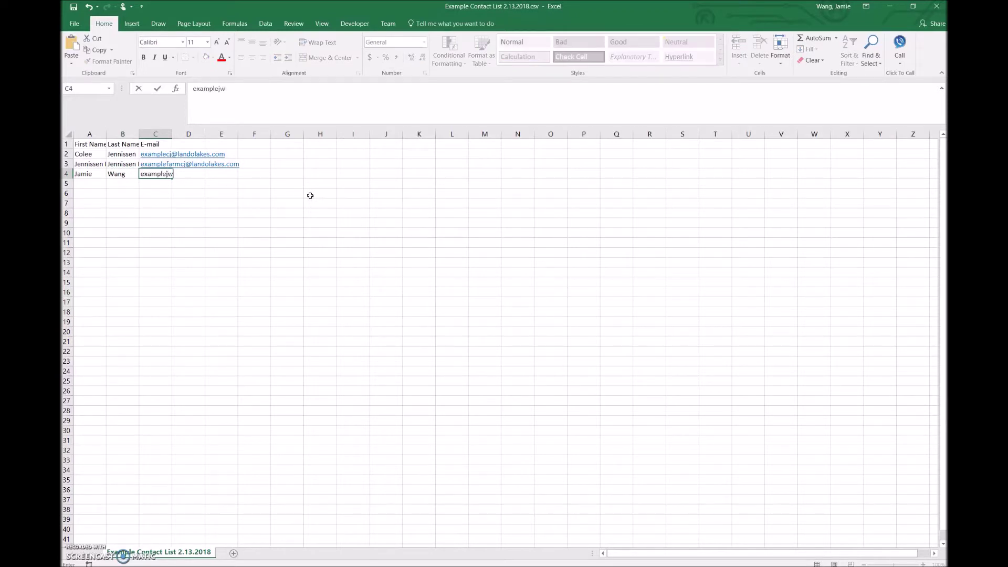
pyautogui.press('Return')
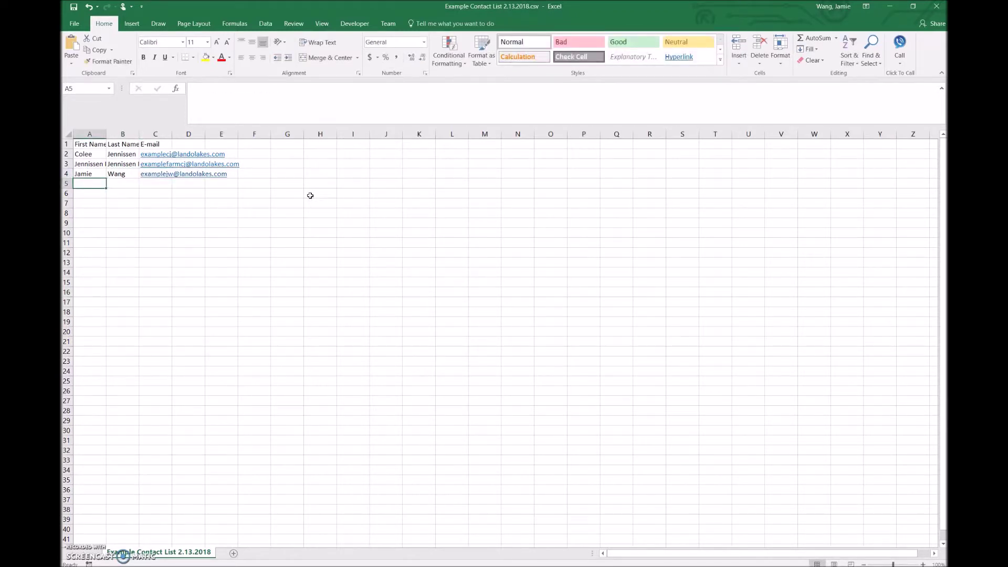
pyautogui.press('Up')
pyautogui.press('Up')
pyautogui.press('Up')
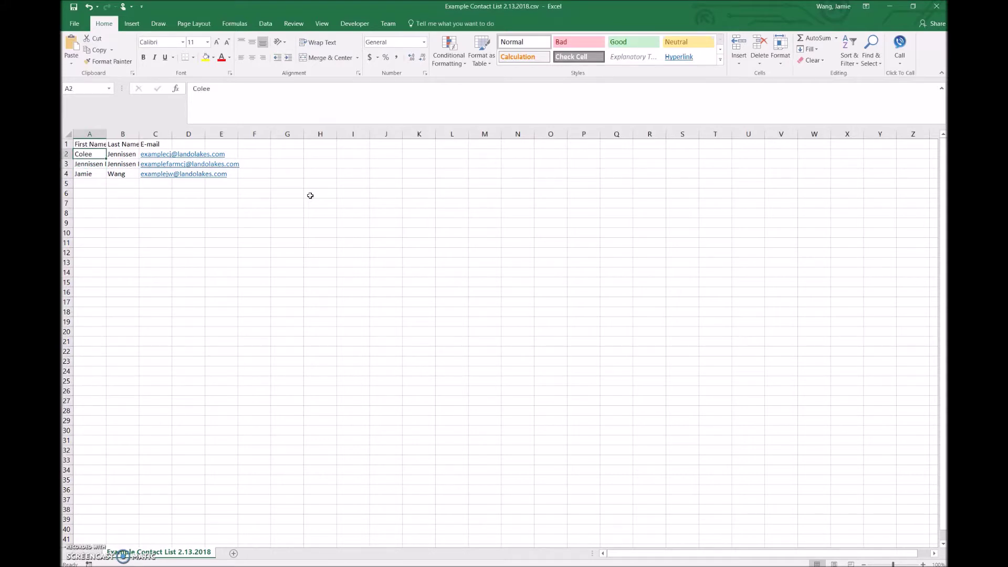
# Step: Replace the first name in cell A2 and bring up Save As
pyautogui.click(254, 99)
pyautogui.hotkey('shift', 'Home')
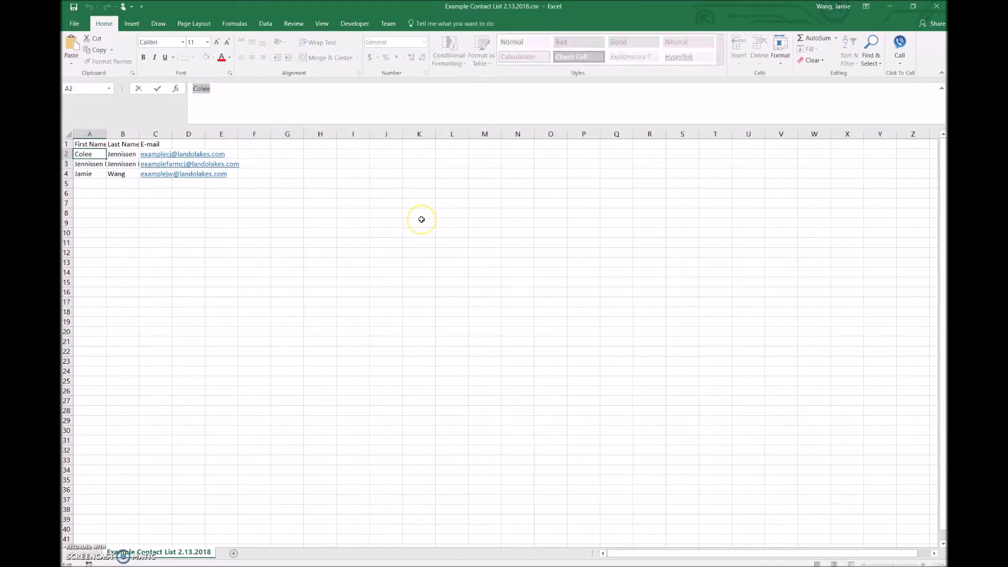
pyautogui.write('Megan')
pyautogui.press('Return')
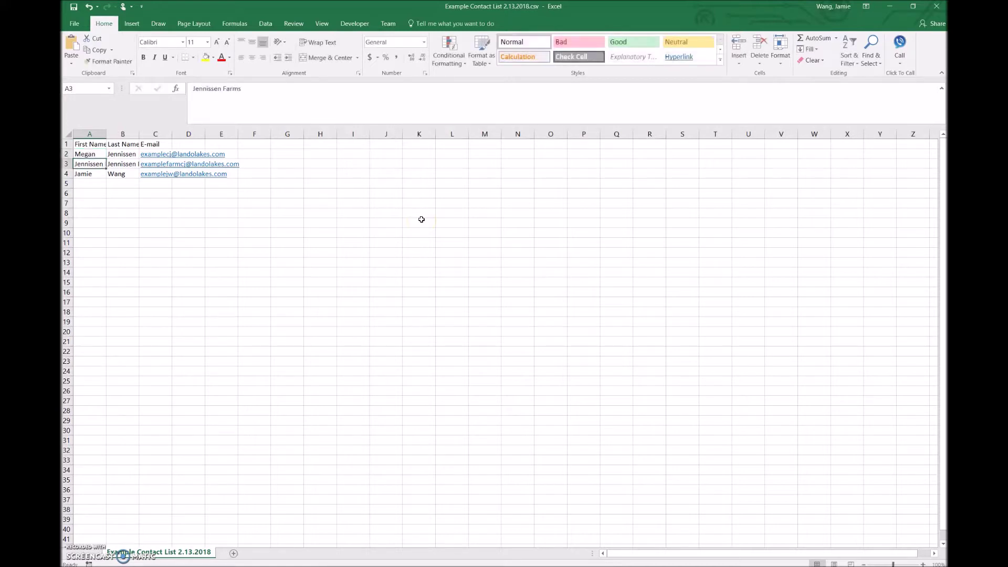
pyautogui.click(73, 25)
pyautogui.click(93, 114)
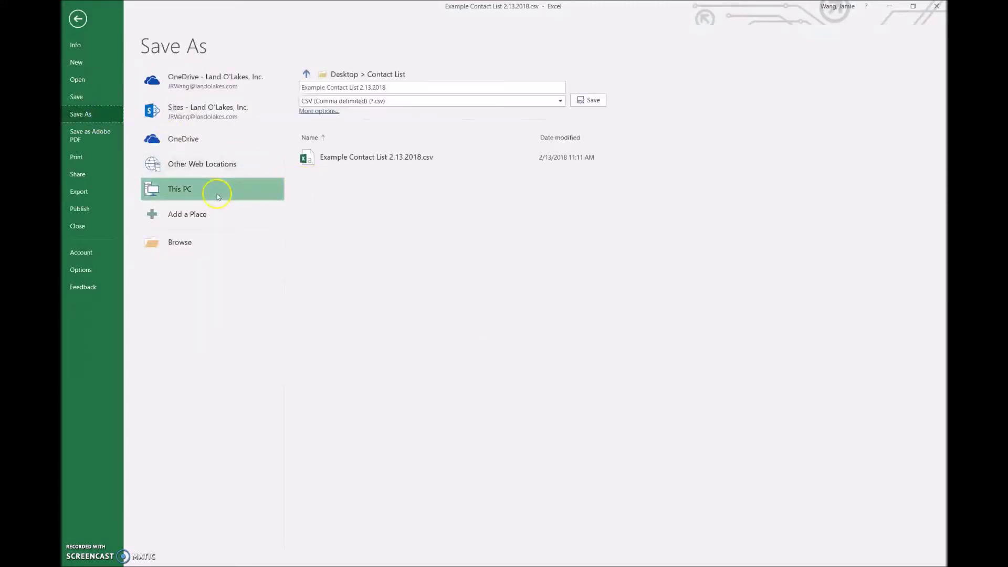
# Step: Save the edited list as Example Contact List 2.14.2018.csv in CSV format
pyautogui.click(217, 194)
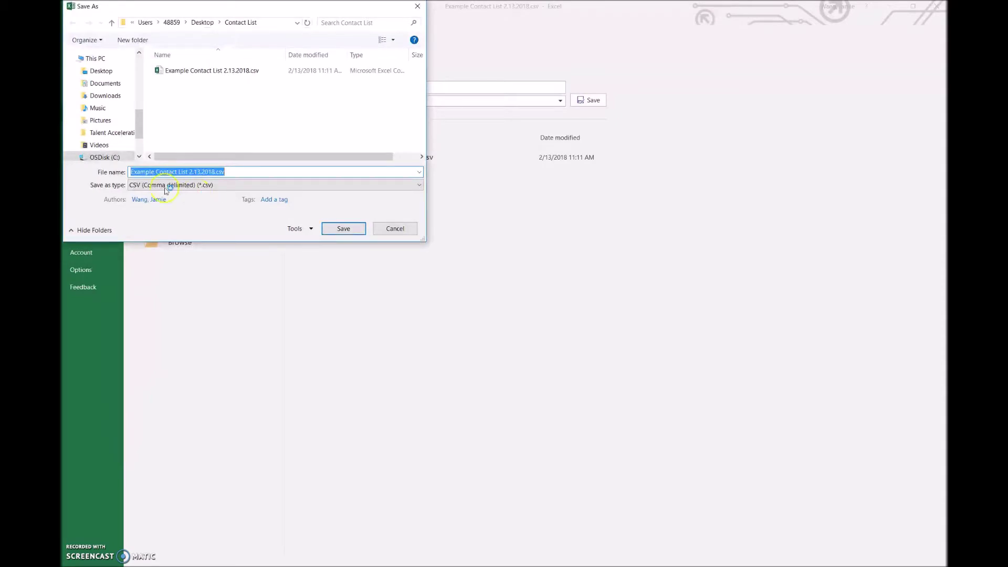
pyautogui.click(256, 173)
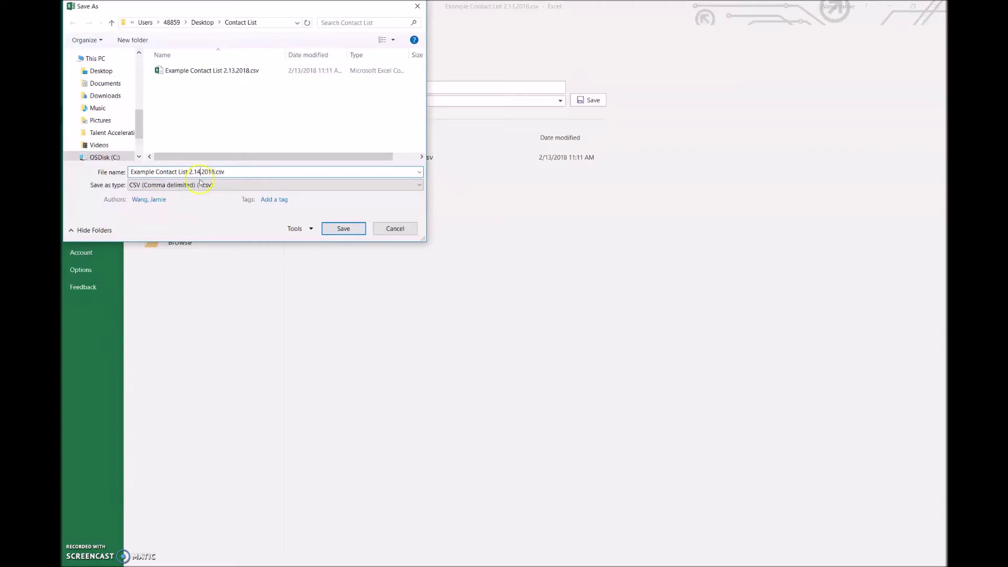
pyautogui.click(331, 231)
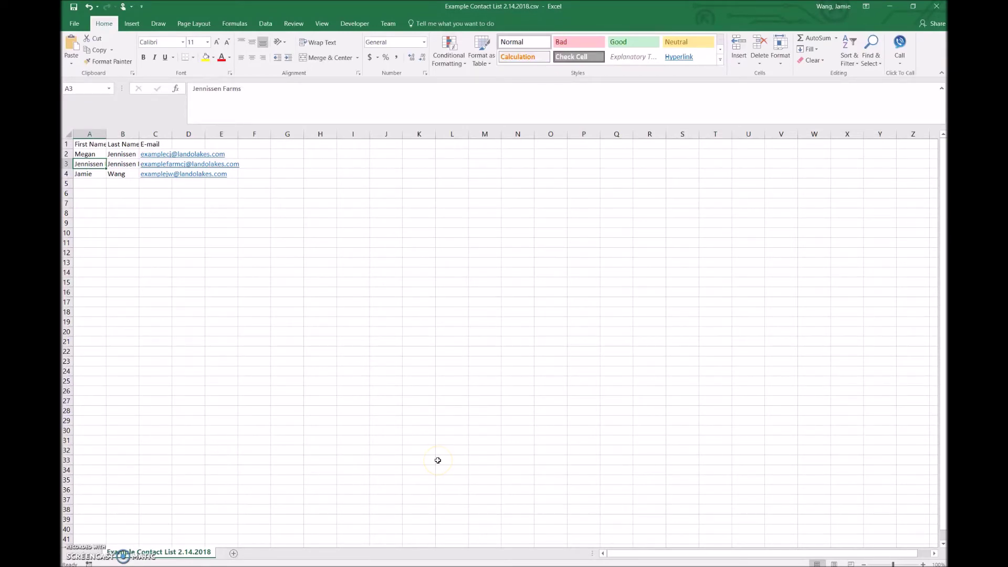
# Step: Open Contact management in Kentico and set the import site to Country Vision
pyautogui.click(362, 551)
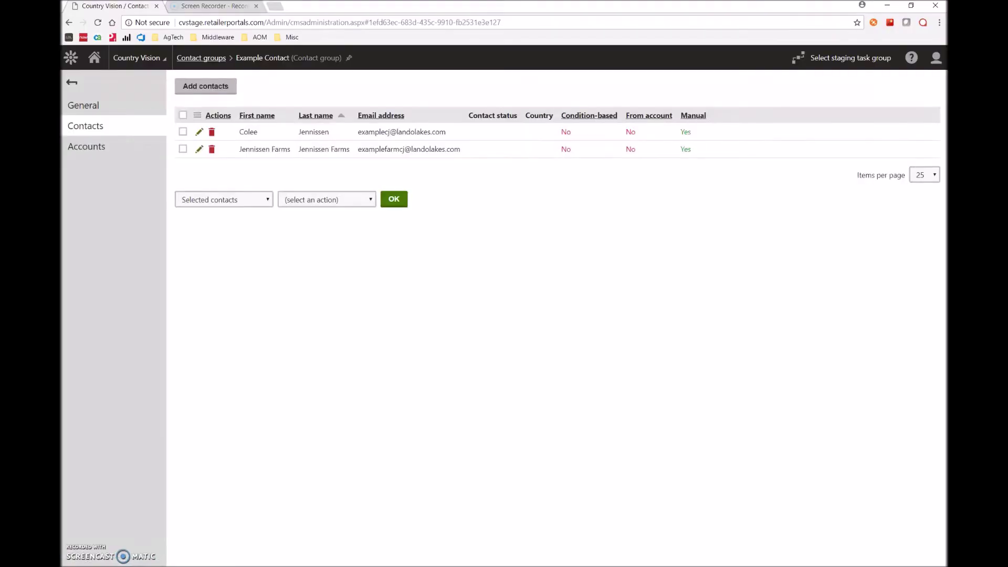
pyautogui.click(72, 59)
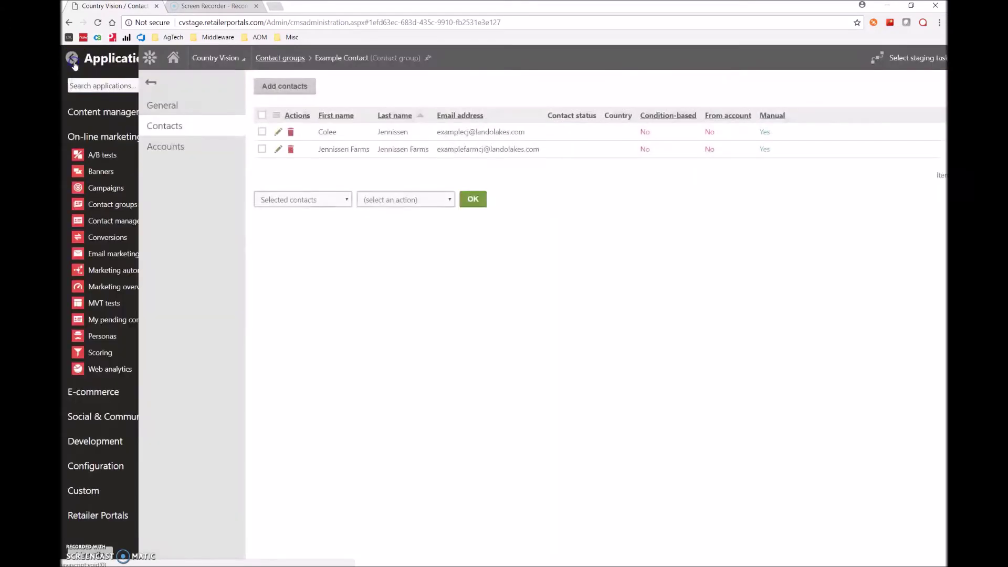
pyautogui.write('c')
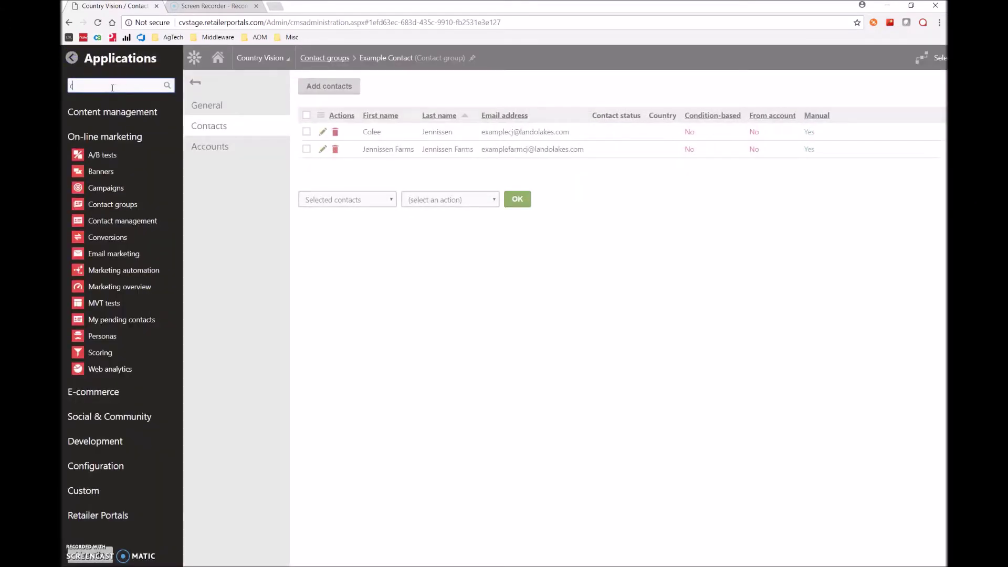
pyautogui.write('ontact management')
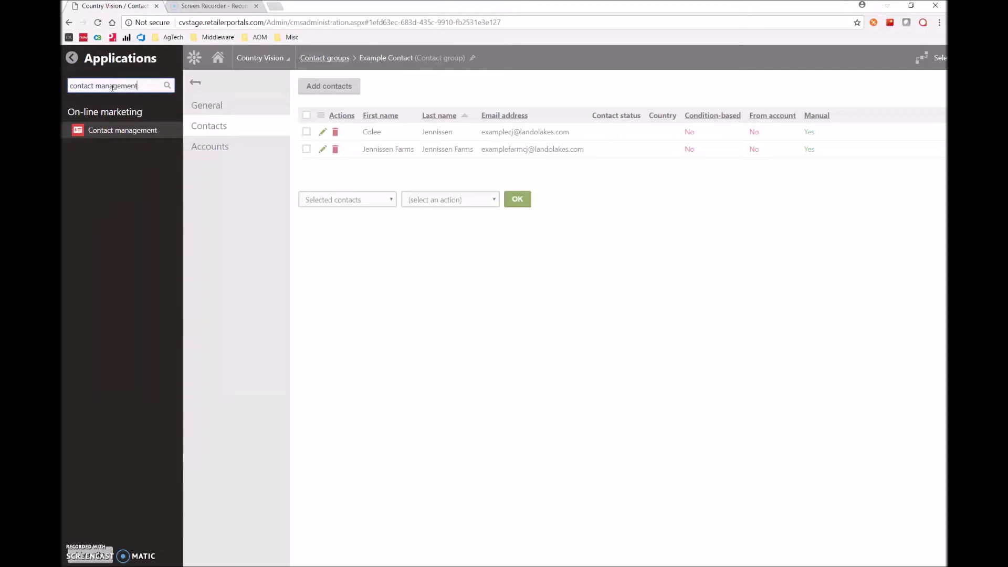
pyautogui.click(122, 135)
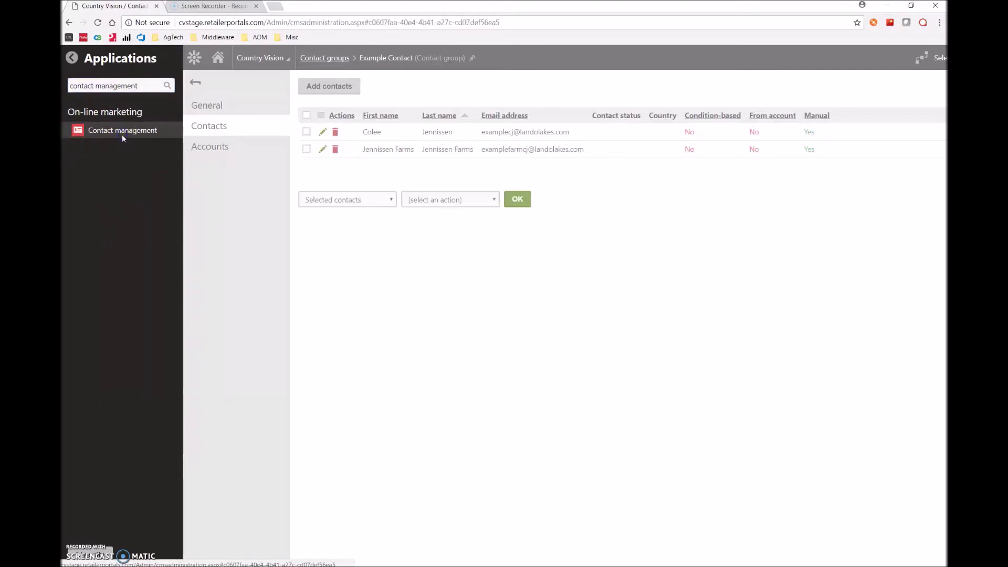
pyautogui.click(121, 140)
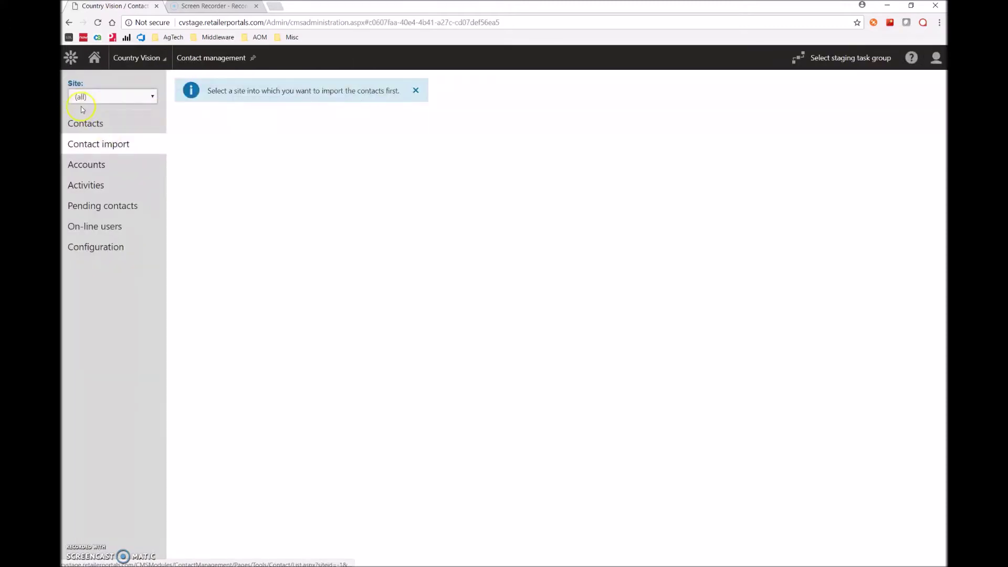
pyautogui.click(139, 97)
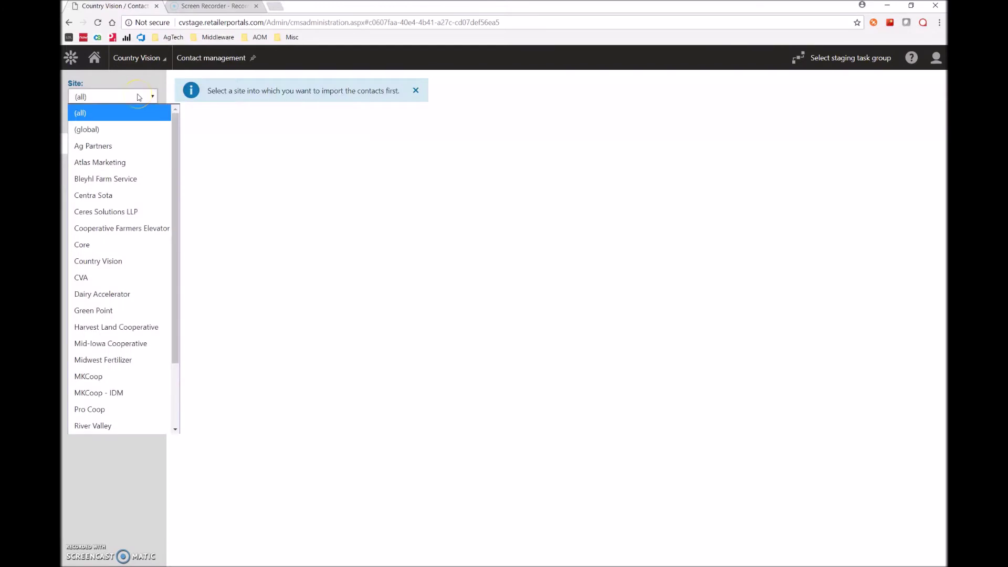
pyautogui.click(143, 263)
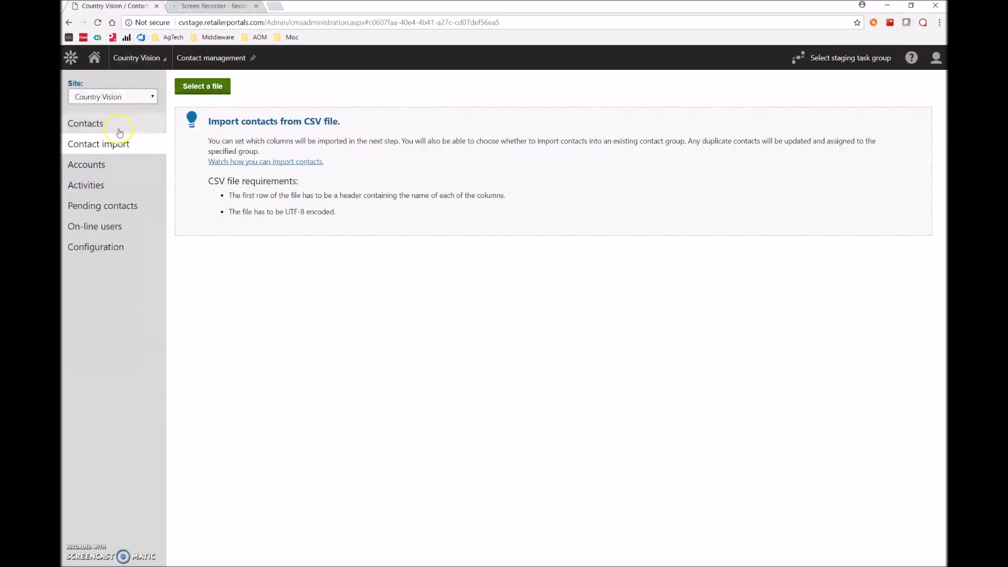
# Step: Load Example Contact List 2.14.2018.csv and target an existing contact group
pyautogui.click(208, 92)
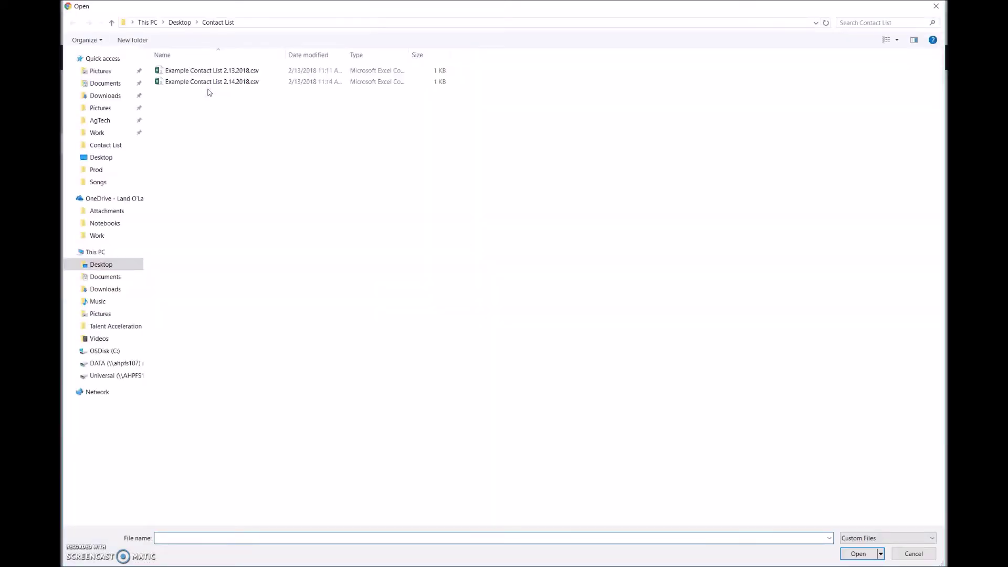
pyautogui.click(186, 84)
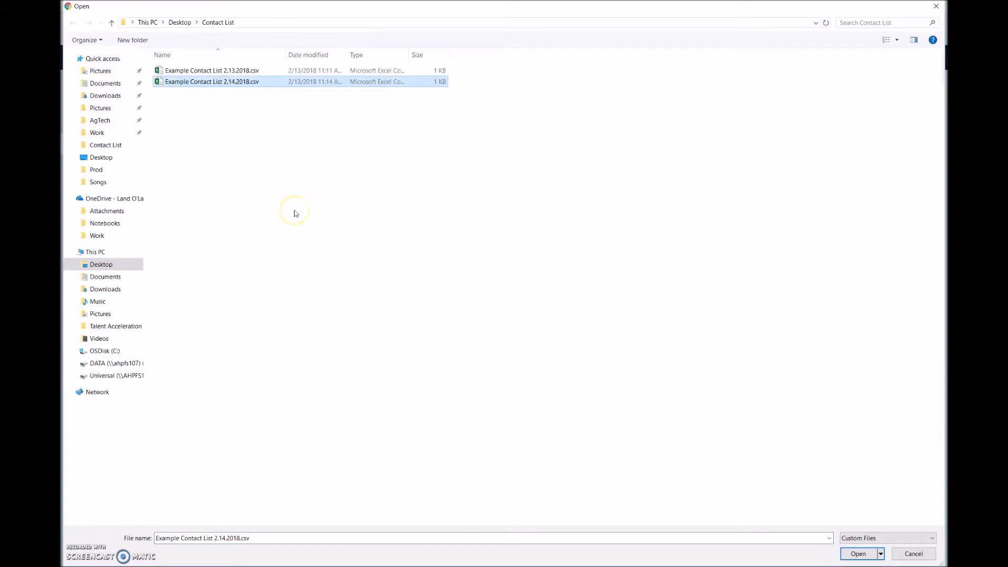
pyautogui.press('Return')
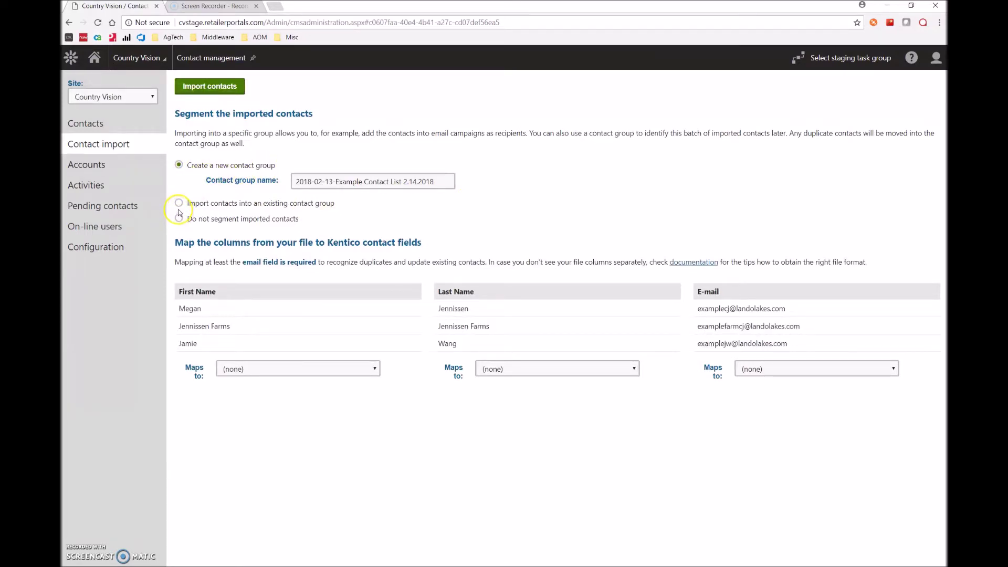
pyautogui.click(179, 204)
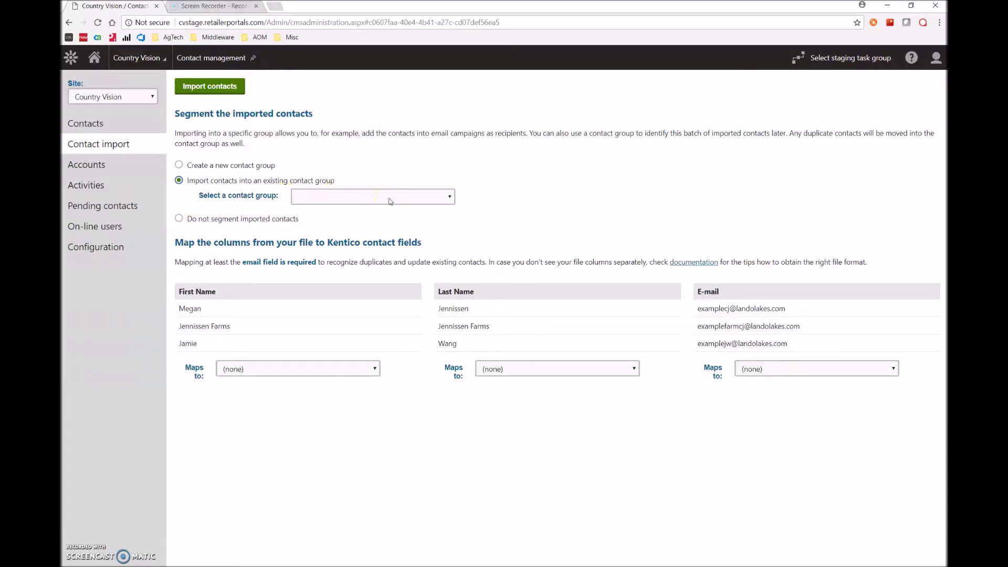
# Step: Import the CSV into the Example Contact group, mapping the columns to First name, Last name and Email address
pyautogui.click(428, 198)
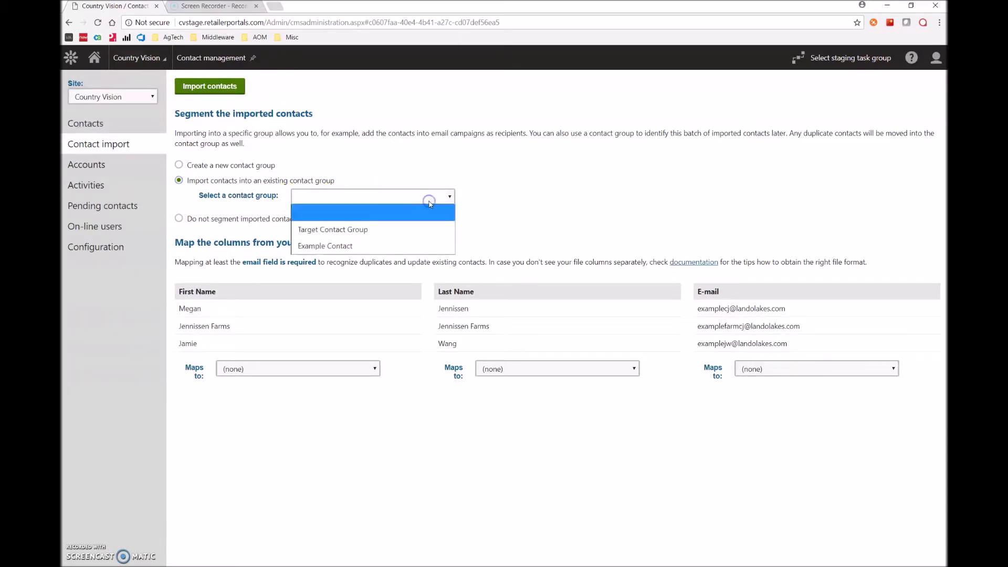
pyautogui.click(341, 247)
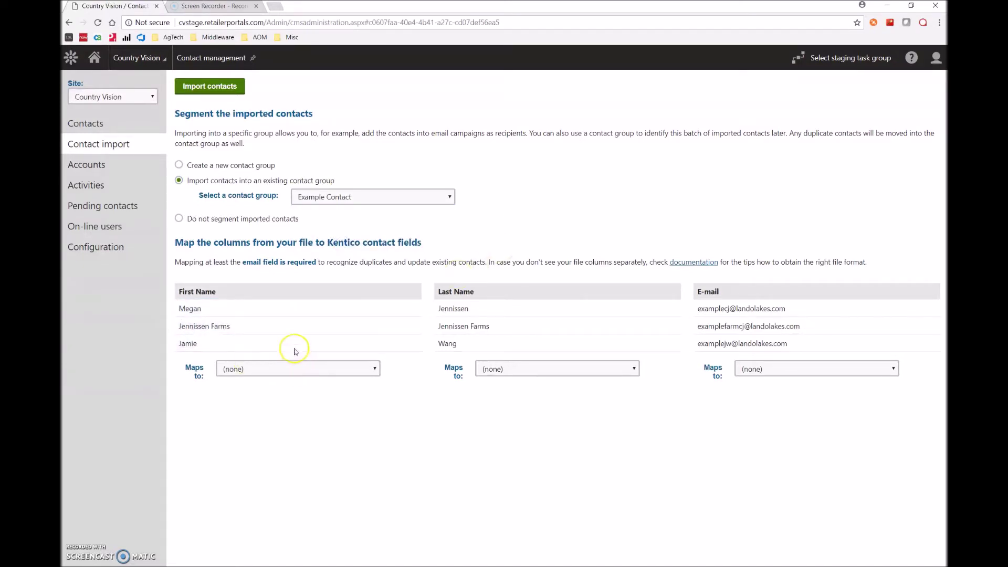
pyautogui.click(339, 369)
pyautogui.click(308, 137)
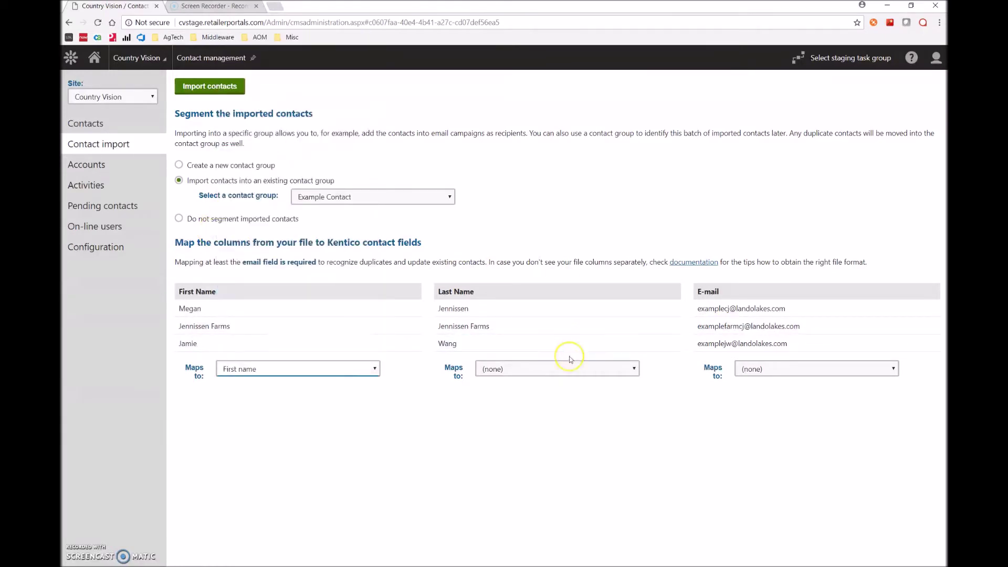
pyautogui.click(552, 369)
pyautogui.click(496, 174)
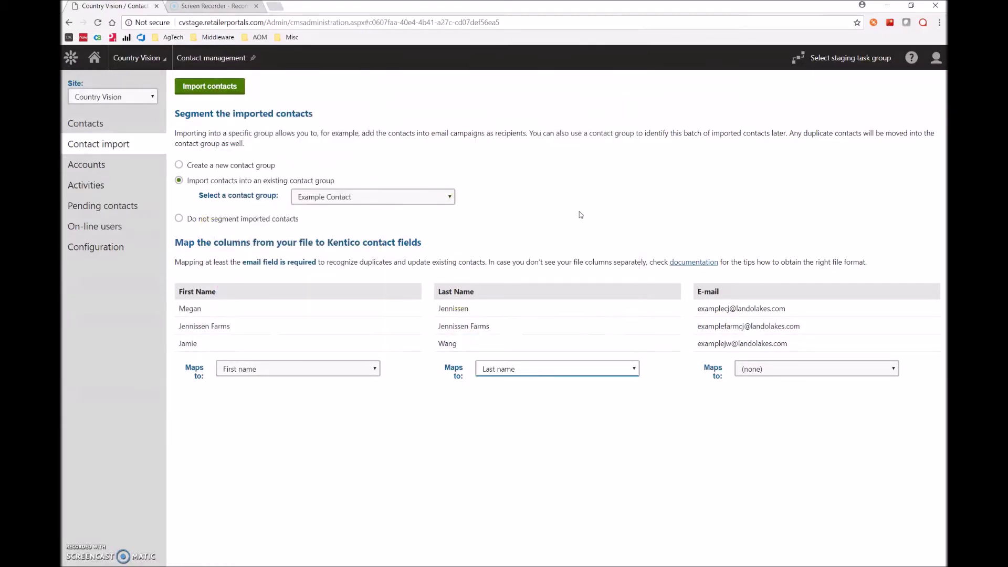
pyautogui.click(785, 369)
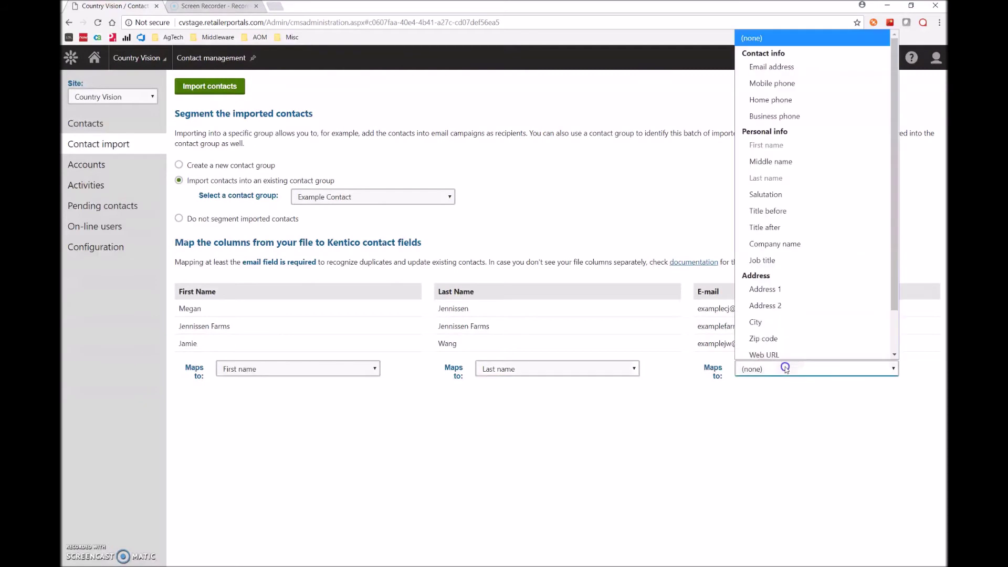
pyautogui.click(780, 63)
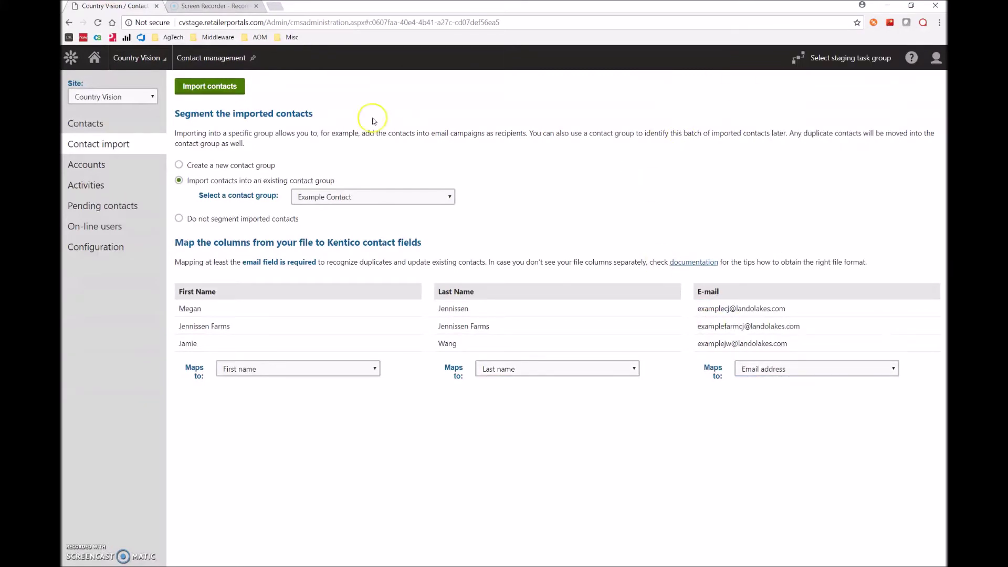
pyautogui.click(210, 86)
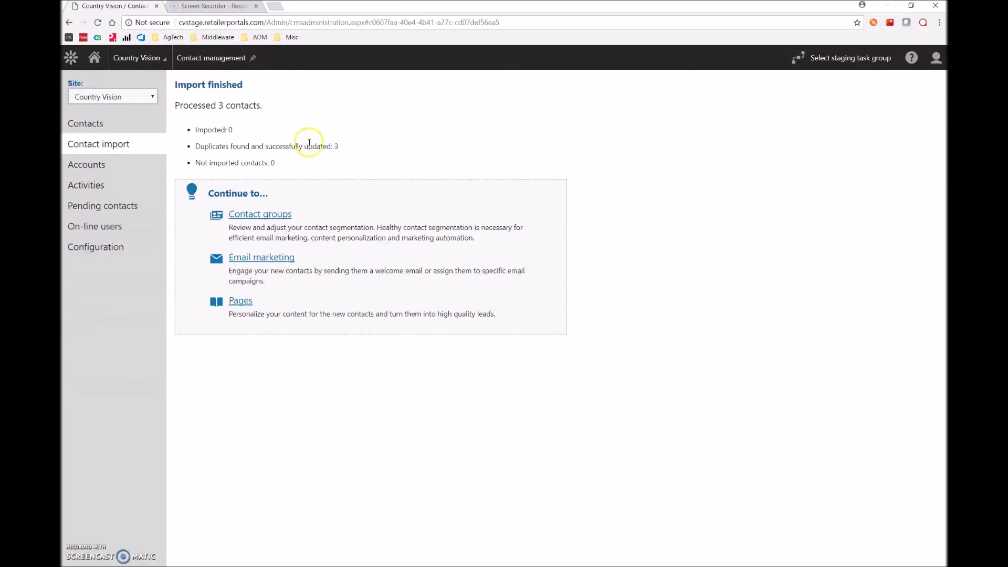
# Step: Go to Contact groups and view the Example Contact group's Contacts tab
pyautogui.click(81, 58)
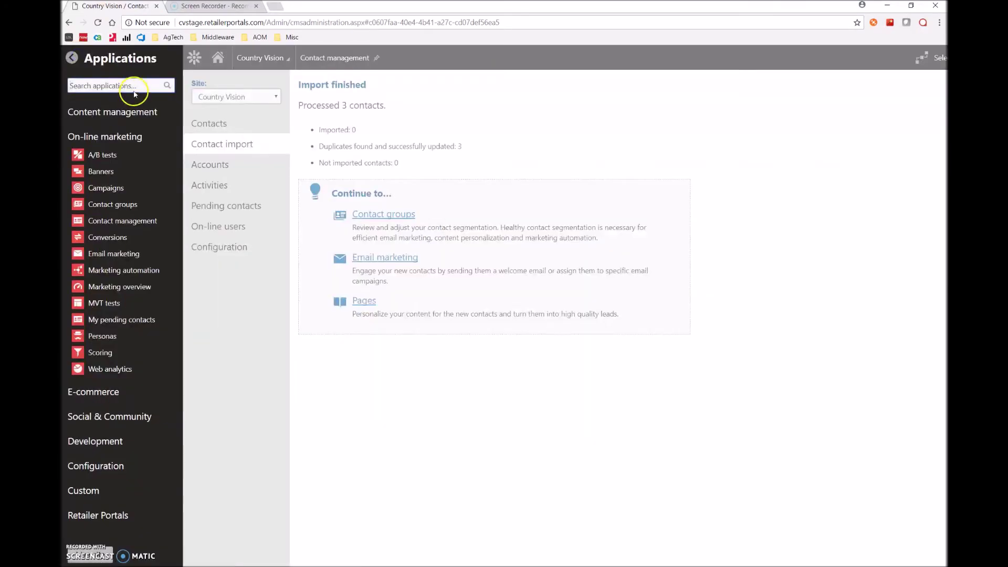
pyautogui.write('contact groups')
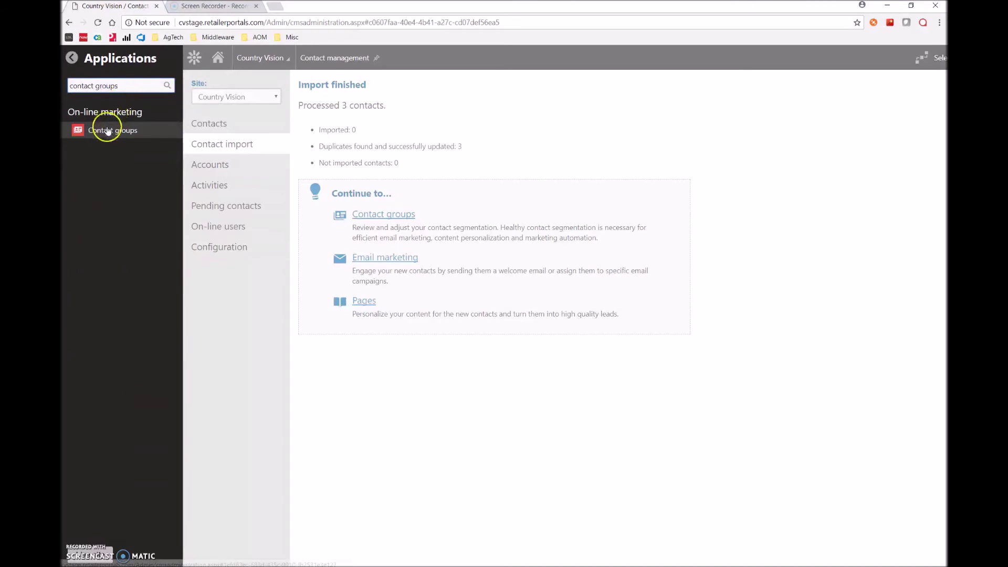
pyautogui.click(107, 131)
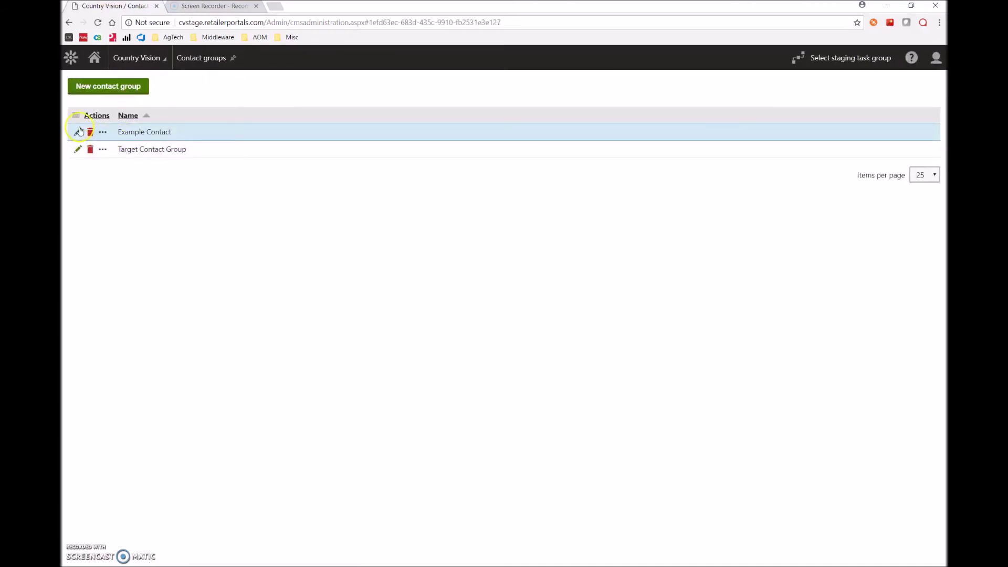
pyautogui.click(78, 132)
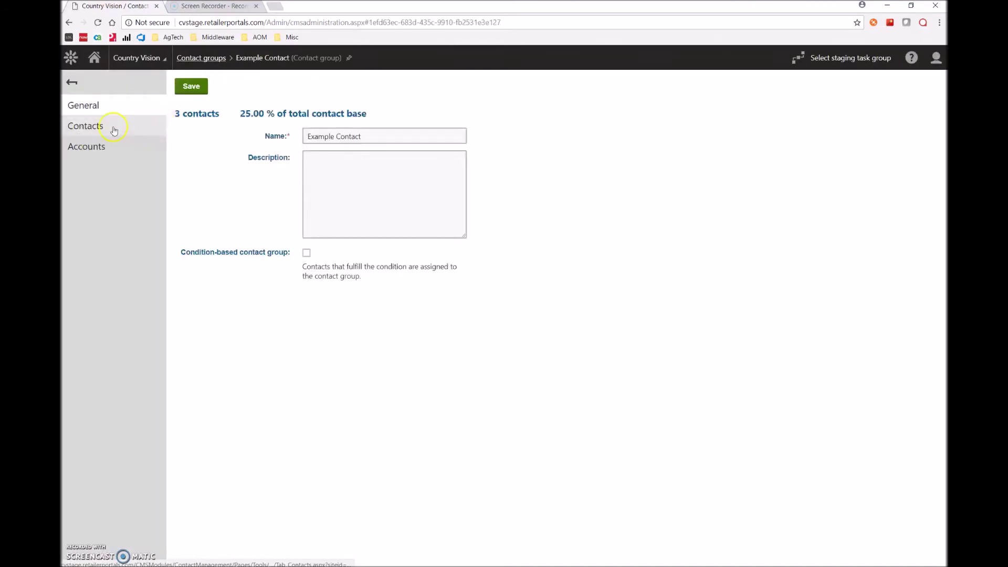
pyautogui.click(113, 128)
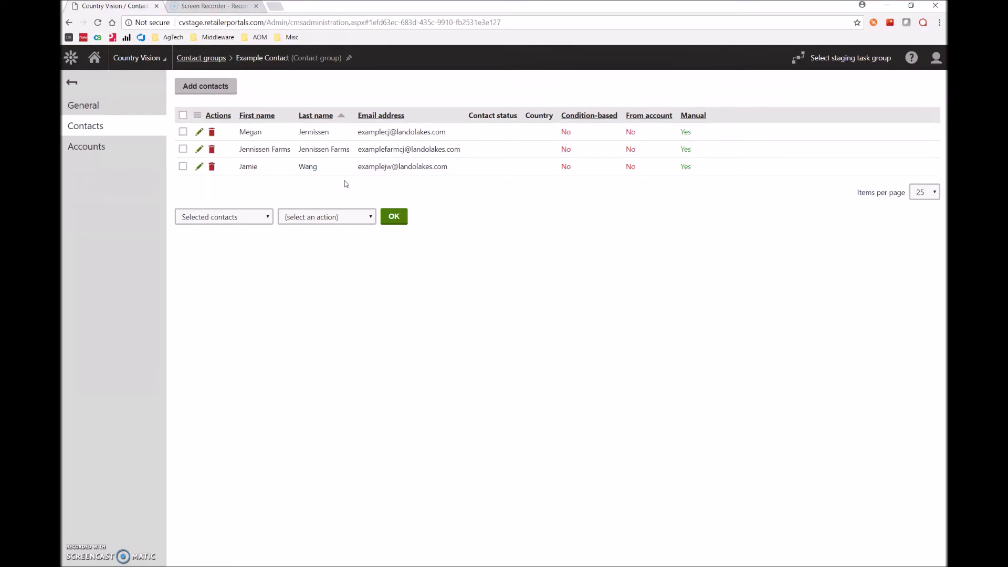
pyautogui.click(356, 136)
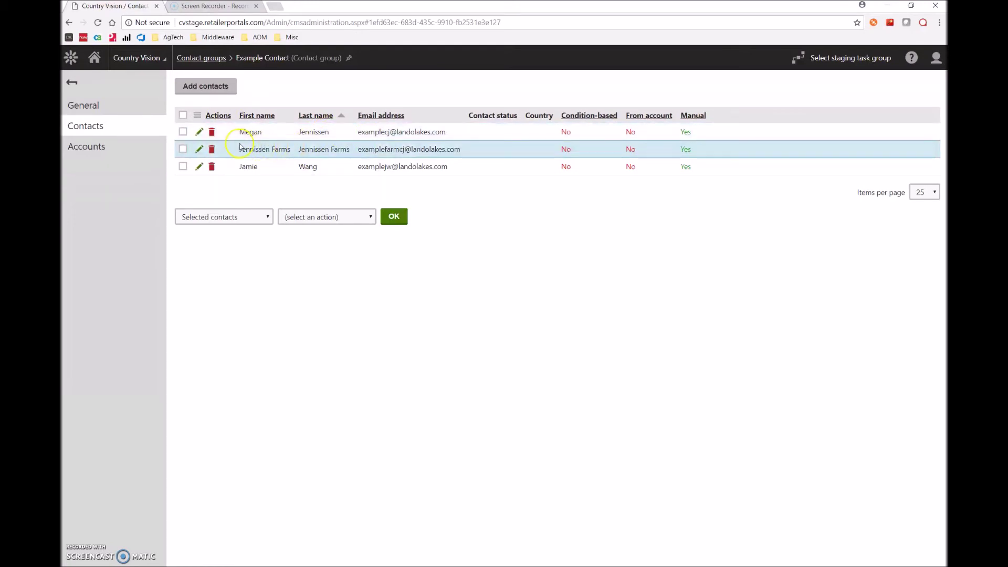
pyautogui.click(370, 134)
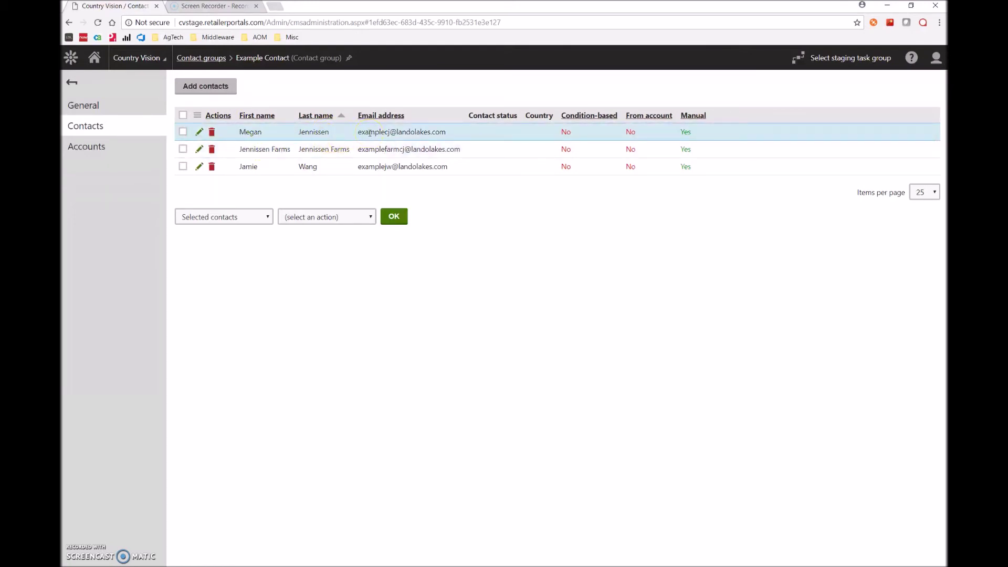
pyautogui.click(344, 174)
pyautogui.click(375, 131)
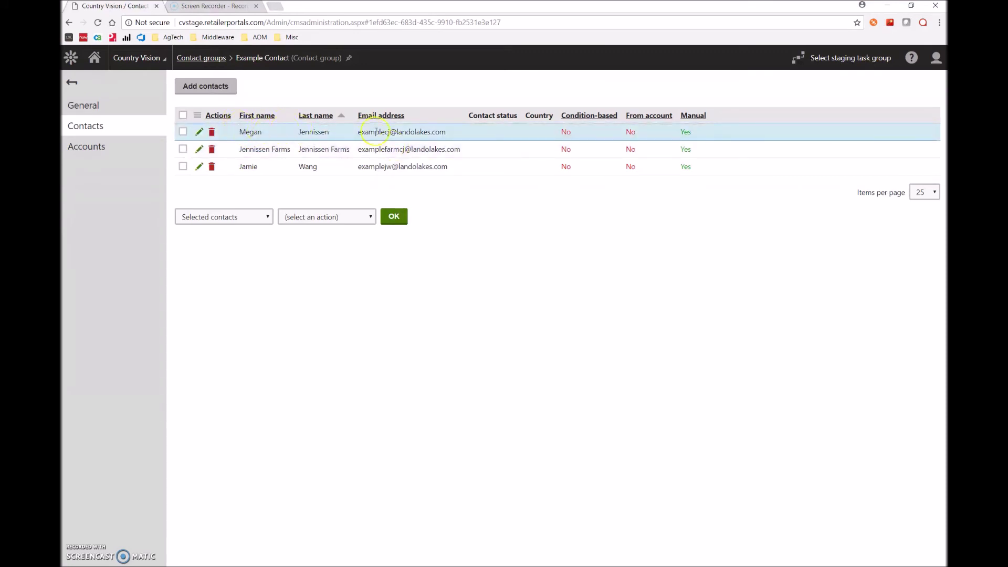